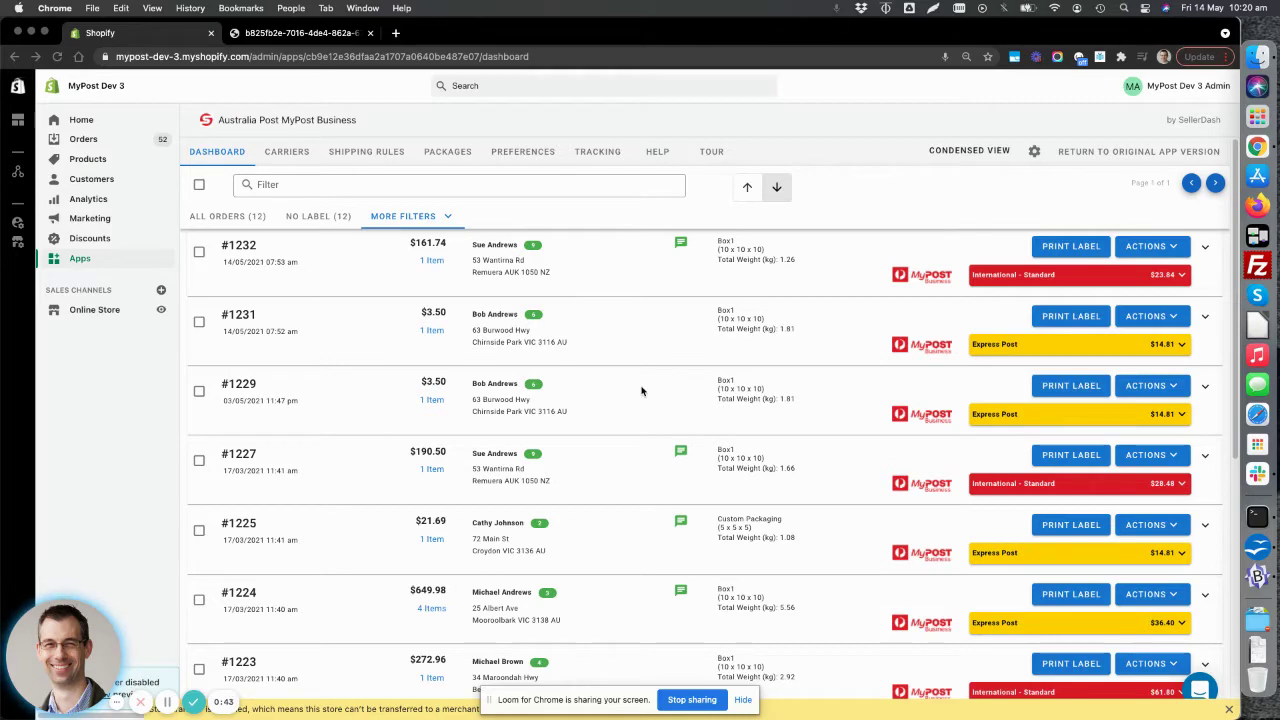
- Switch the orders dashboard to the Compact View
{"action": "scroll", "coordinate": [642, 391], "scroll_direction": "down", "scroll_amount": 5}
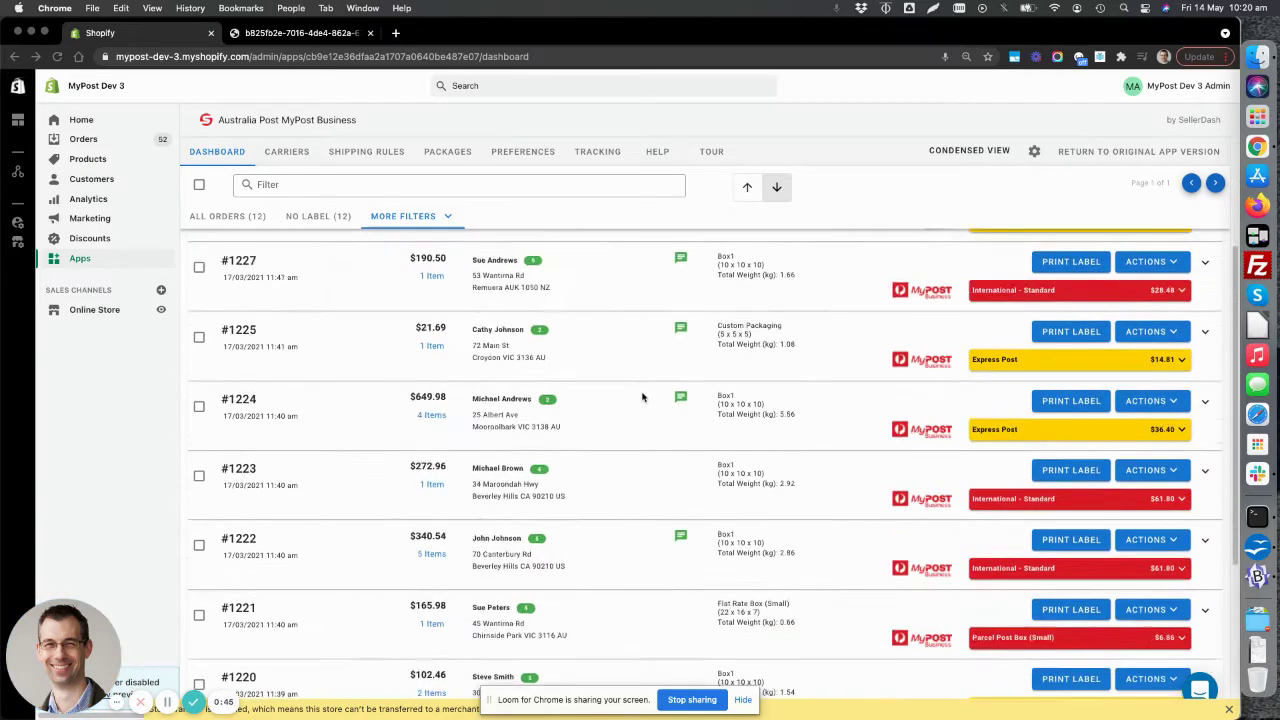
{"action": "scroll", "coordinate": [642, 394], "scroll_direction": "up", "scroll_amount": 5}
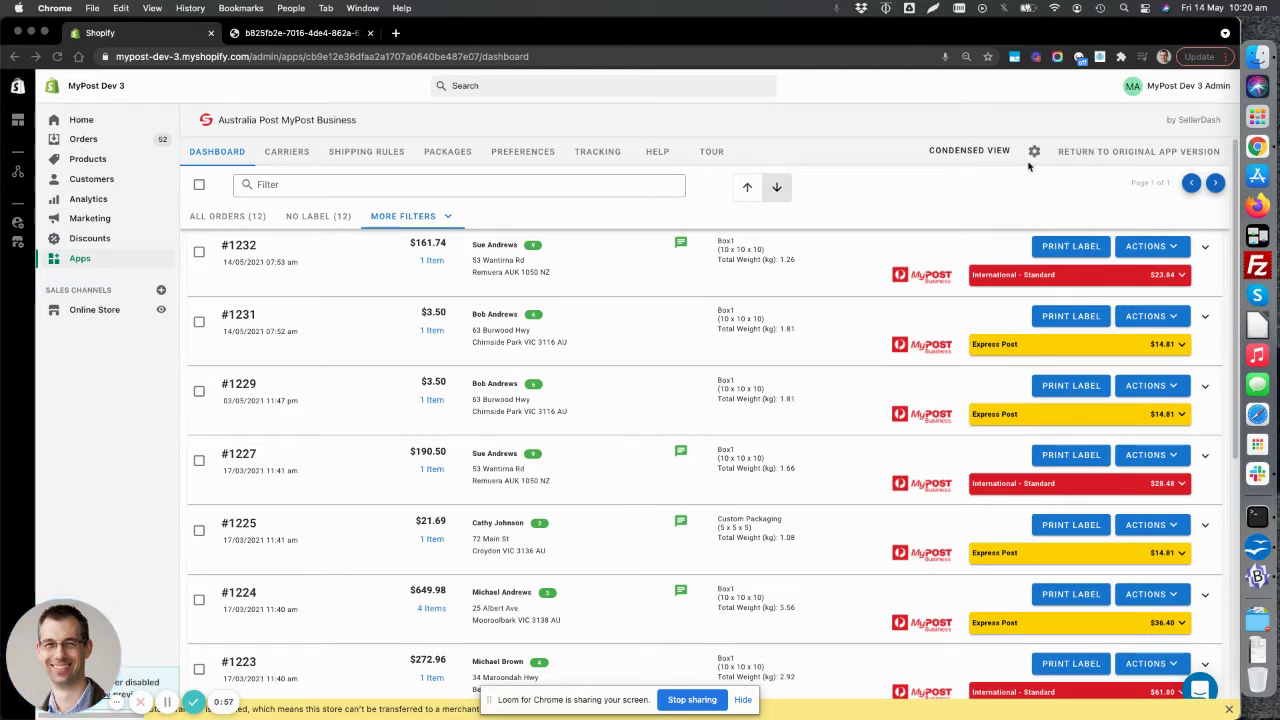
{"action": "left_click", "coordinate": [965, 152]}
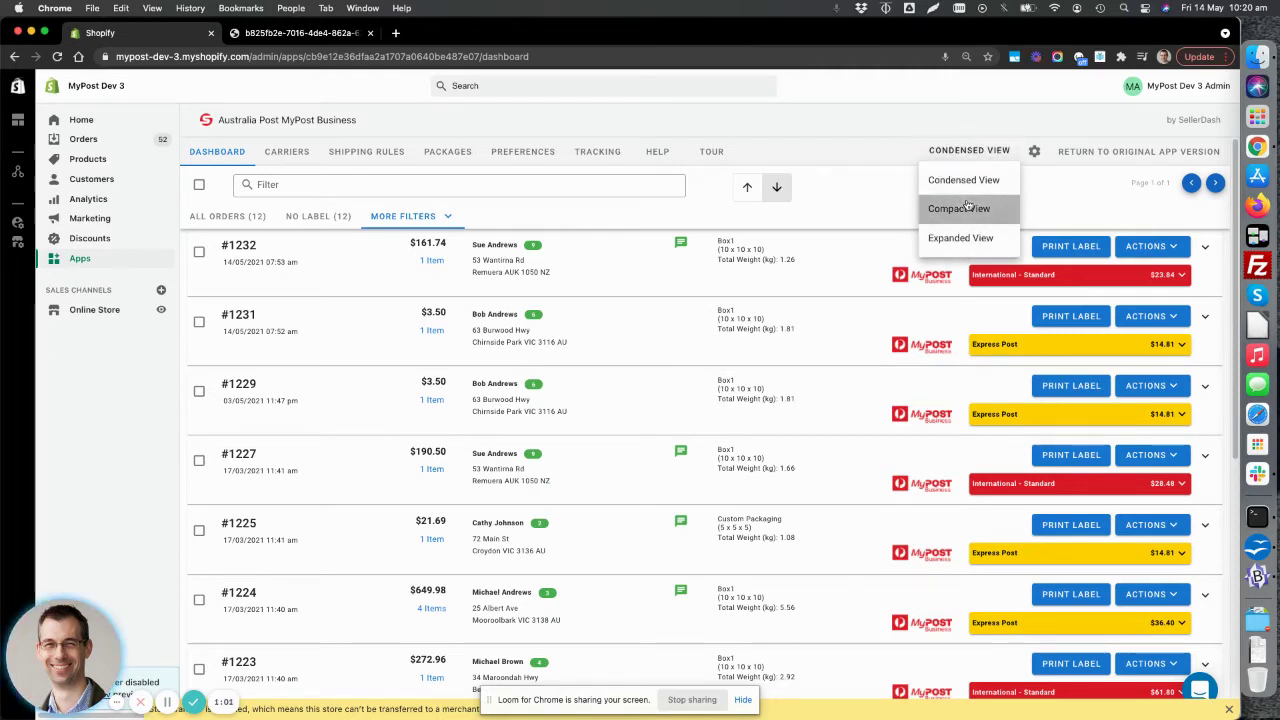
{"action": "left_click", "coordinate": [960, 208]}
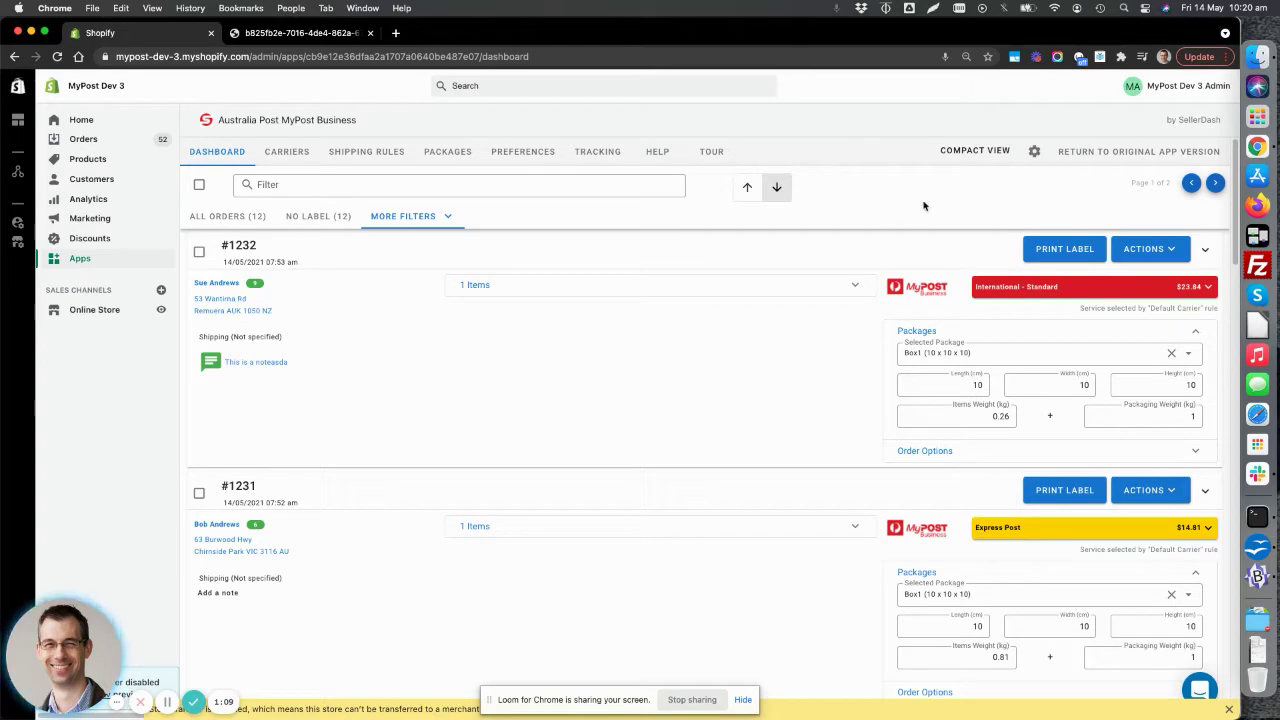
- In the Compact View settings, turn off the customer details Order Count, Country, Address and Name
{"action": "left_click", "coordinate": [1034, 151]}
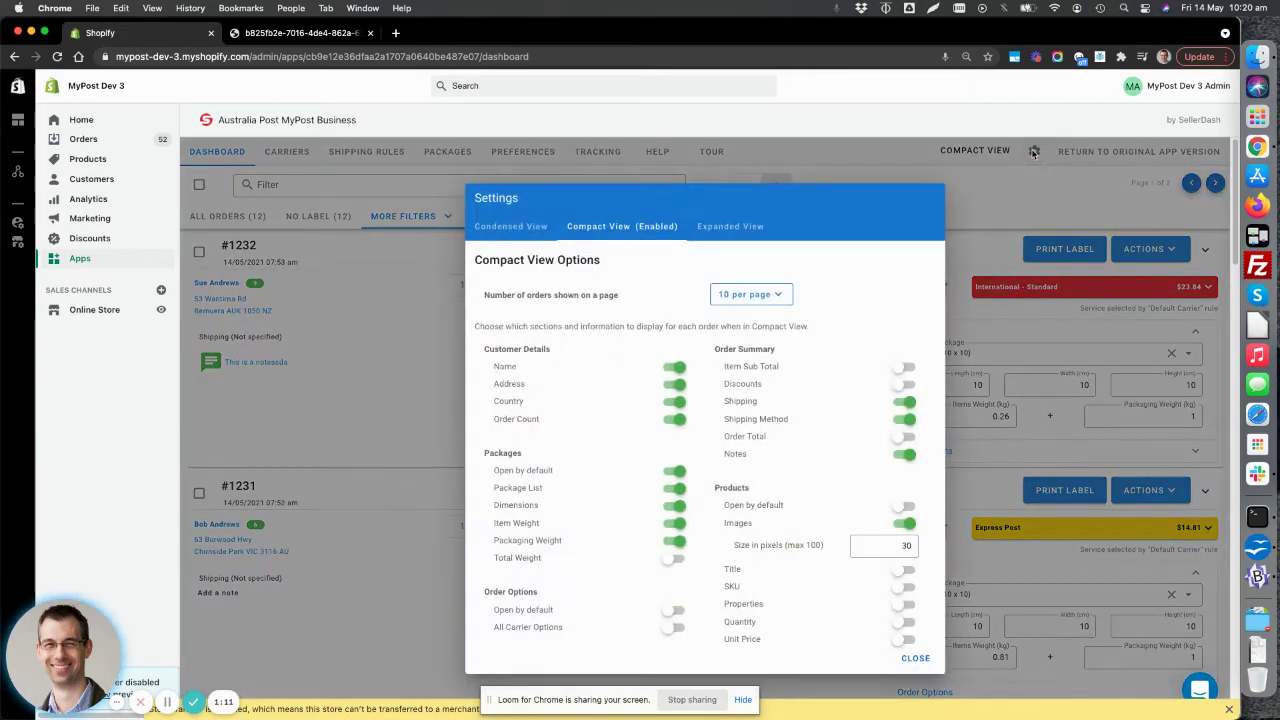
{"action": "left_click", "coordinate": [676, 420]}
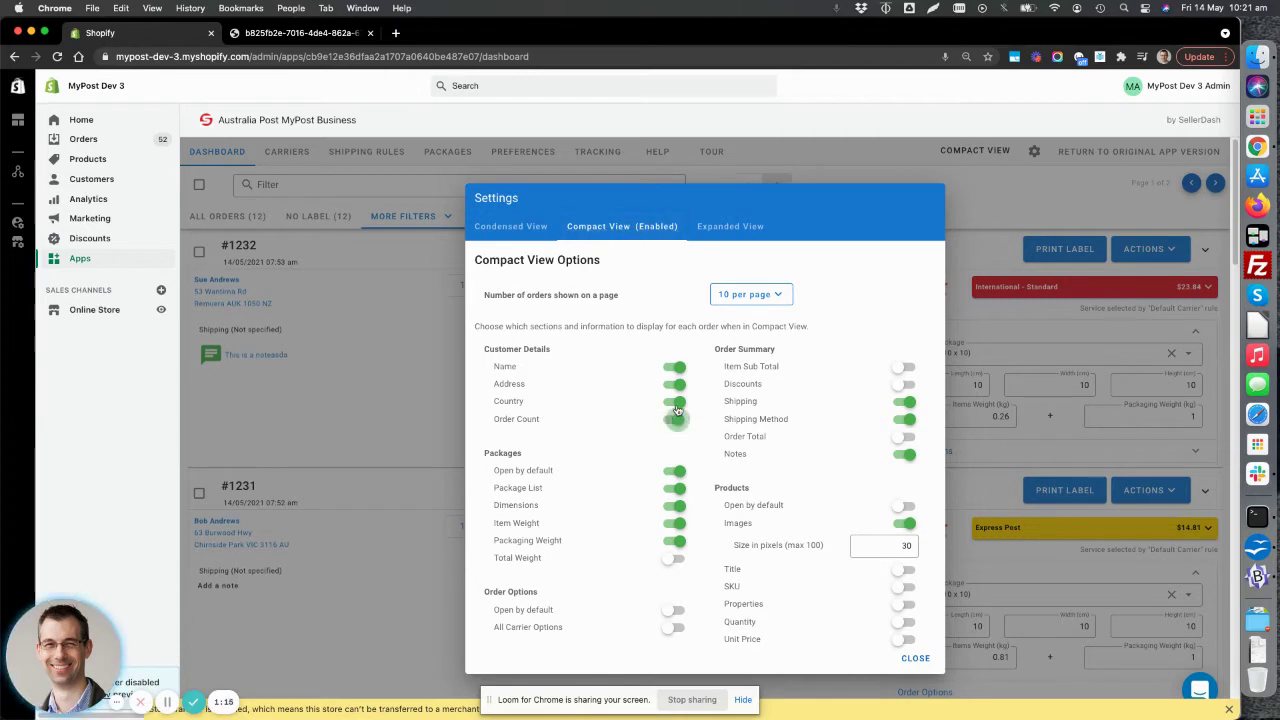
{"action": "left_click", "coordinate": [676, 402]}
{"action": "left_click", "coordinate": [676, 385]}
{"action": "left_click", "coordinate": [676, 368]}
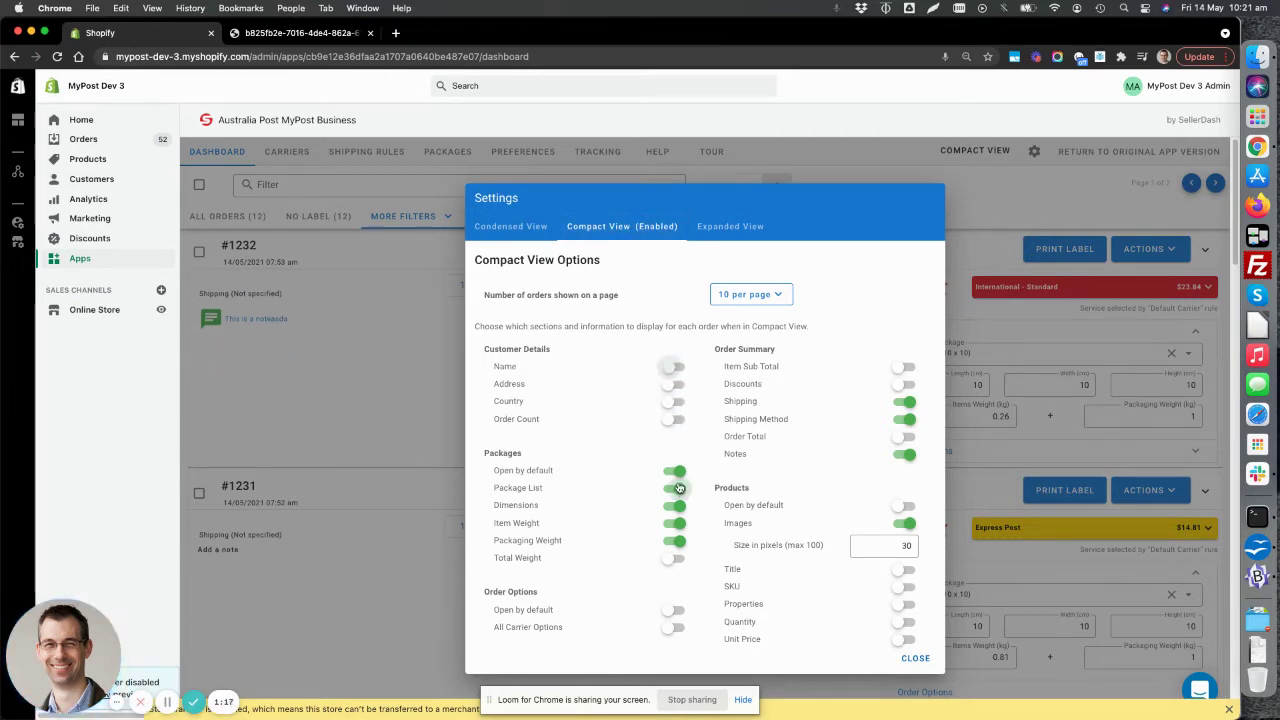
- Turn off the Packages options Dimensions, Item Weight, Packaging Weight, Package List and Open by default for the Compact View
{"action": "left_click", "coordinate": [676, 505]}
{"action": "left_click", "coordinate": [676, 523]}
{"action": "left_click", "coordinate": [676, 540]}
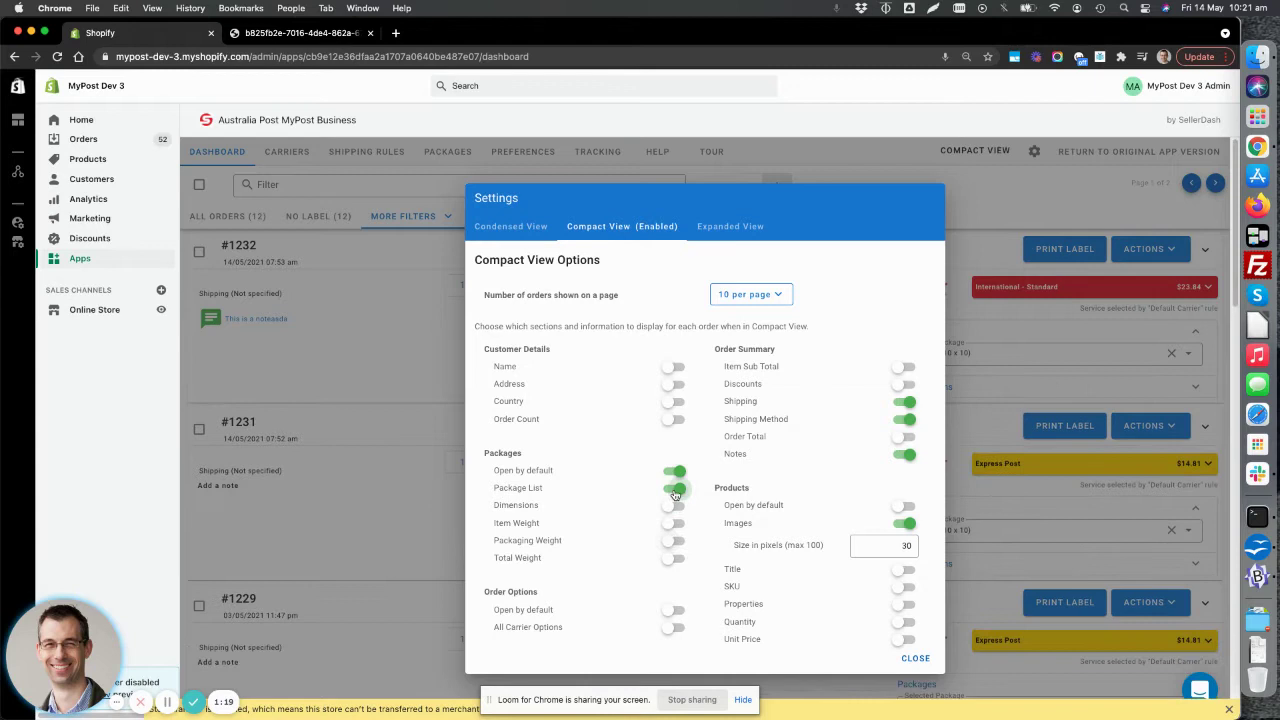
{"action": "left_click", "coordinate": [676, 488]}
{"action": "left_click", "coordinate": [676, 471]}
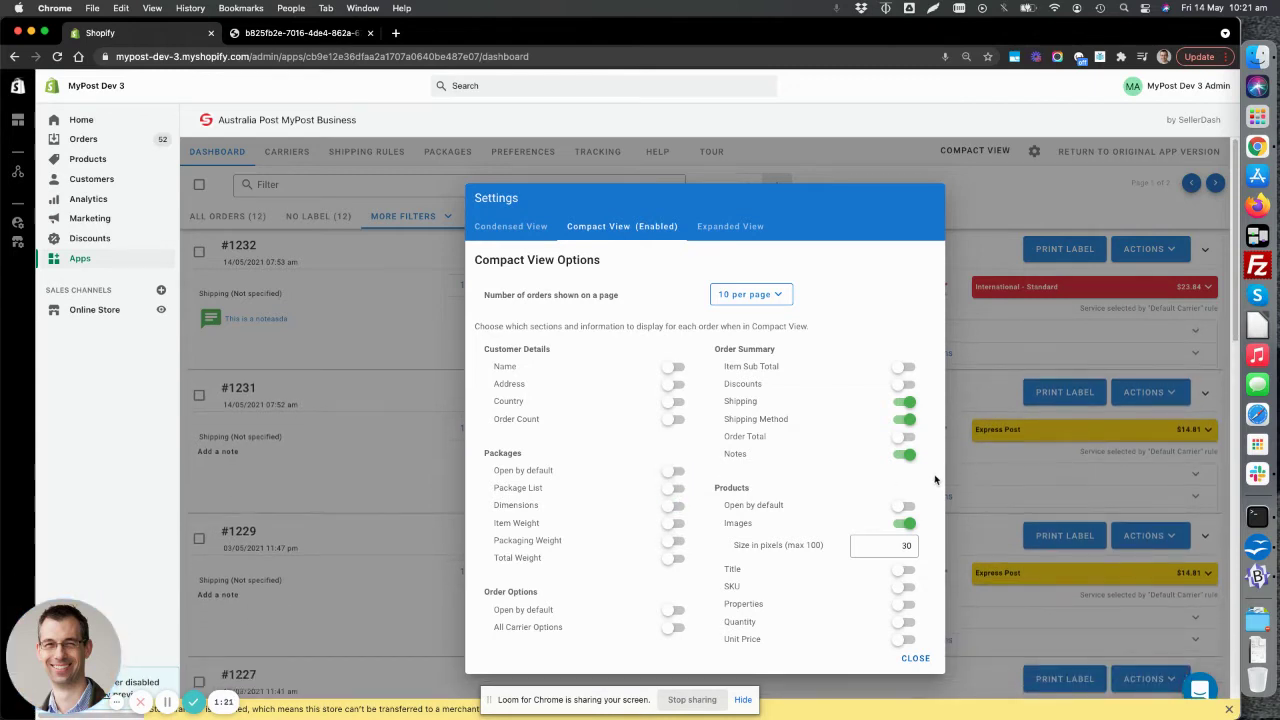
- Set the Compact View to 10 orders per page and return the dashboard to the Condensed View
{"action": "left_click", "coordinate": [774, 296]}
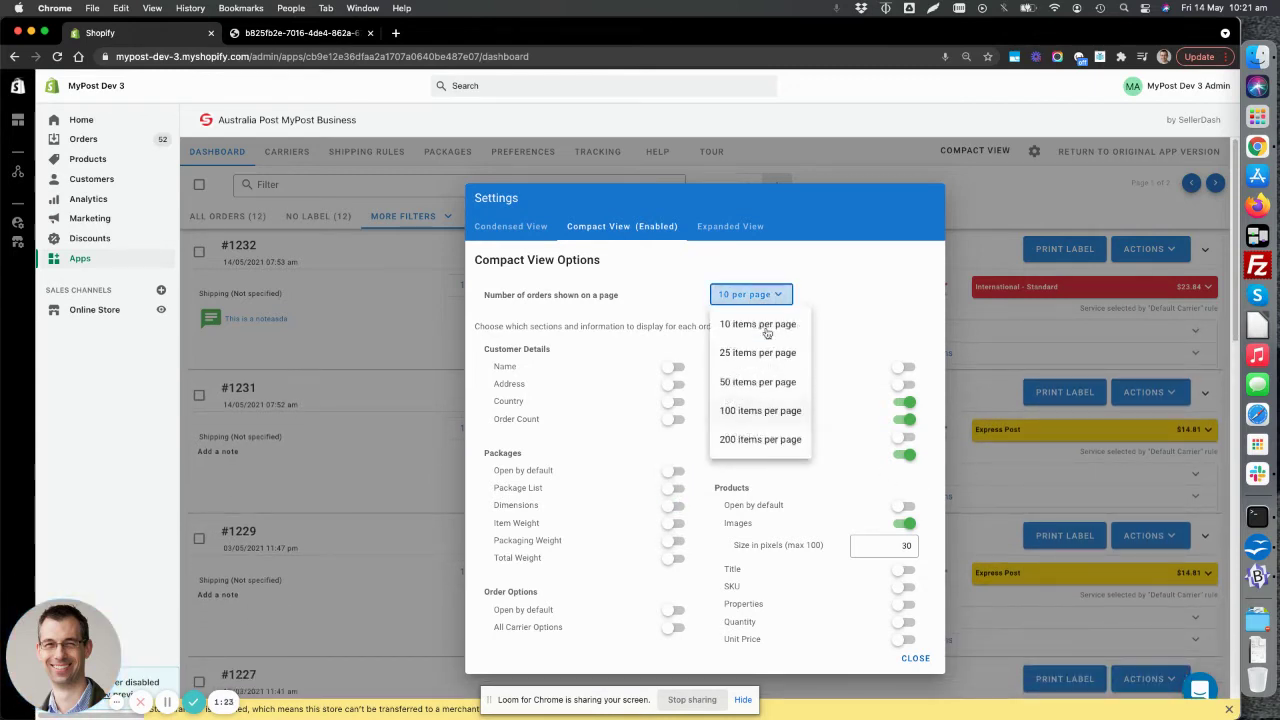
{"action": "left_click", "coordinate": [760, 325]}
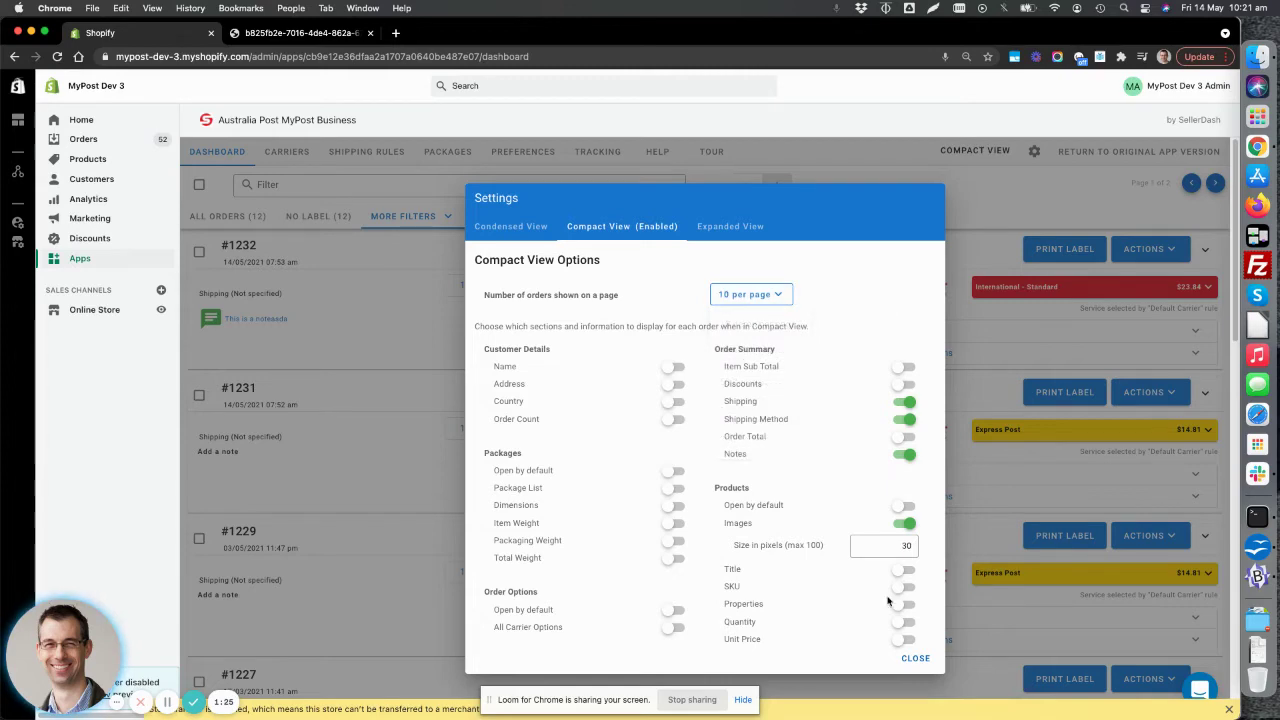
{"action": "left_click", "coordinate": [918, 659]}
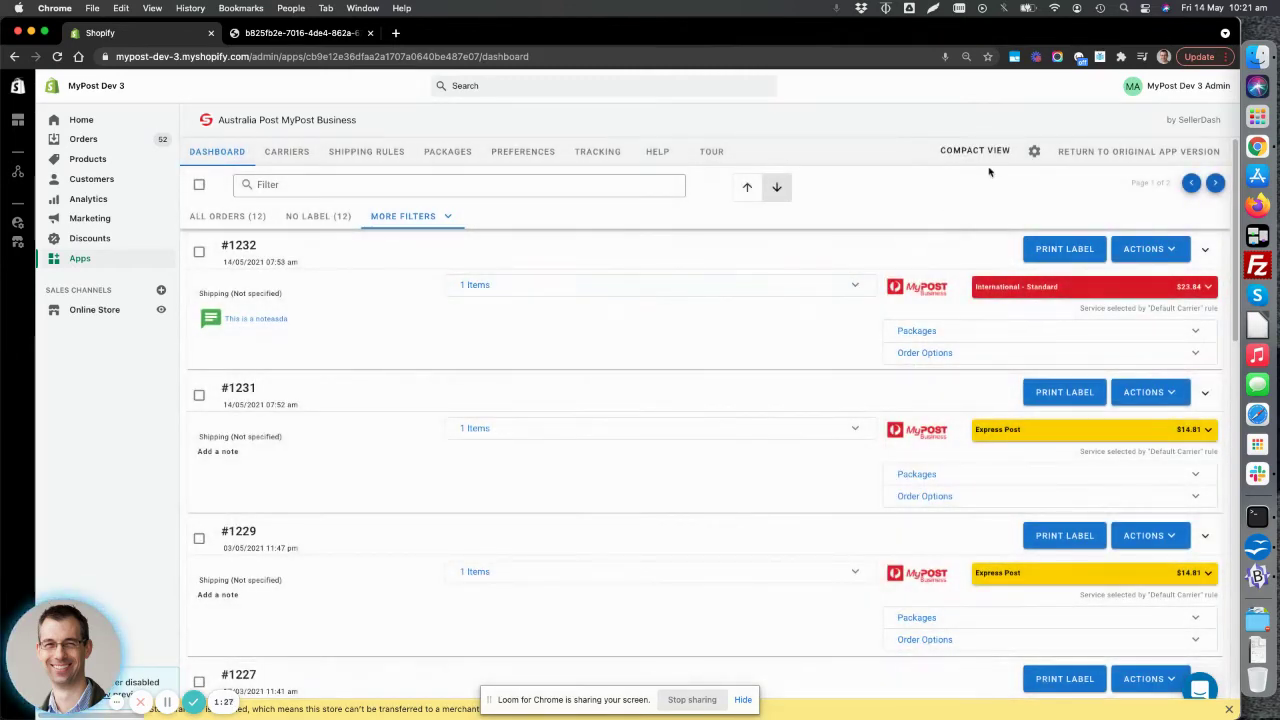
{"action": "left_click", "coordinate": [985, 151]}
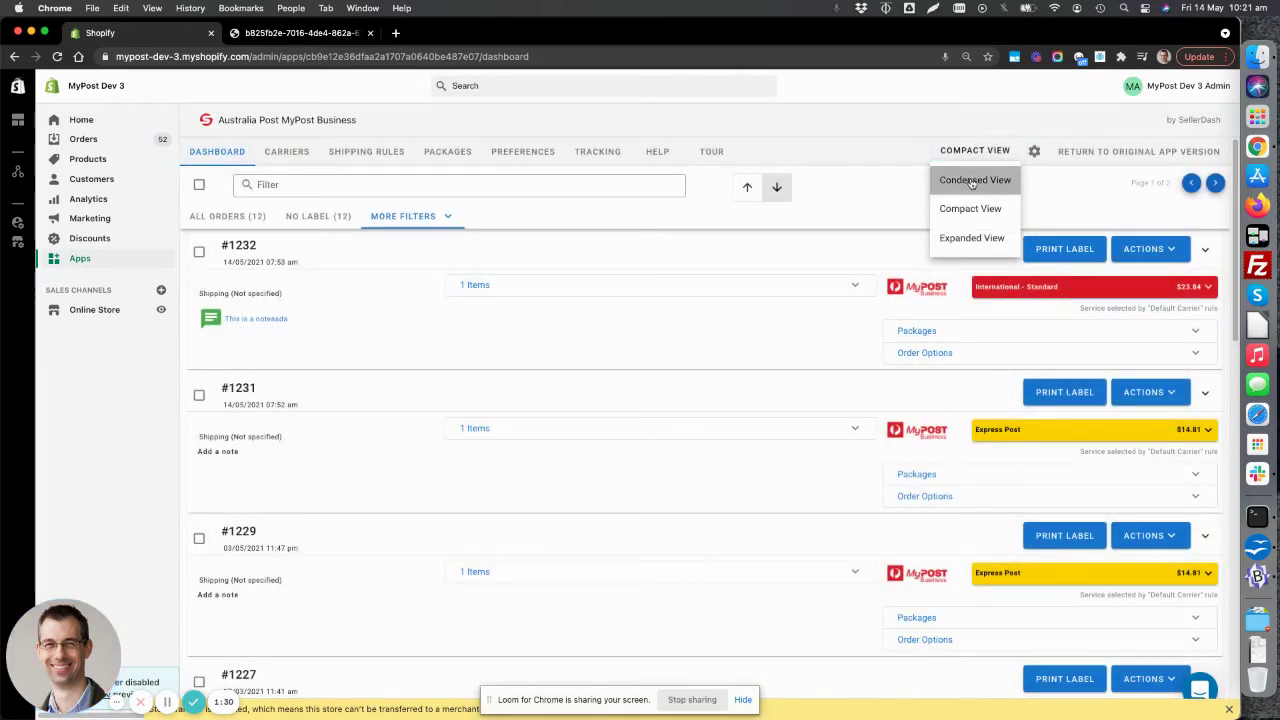
{"action": "left_click", "coordinate": [971, 181]}
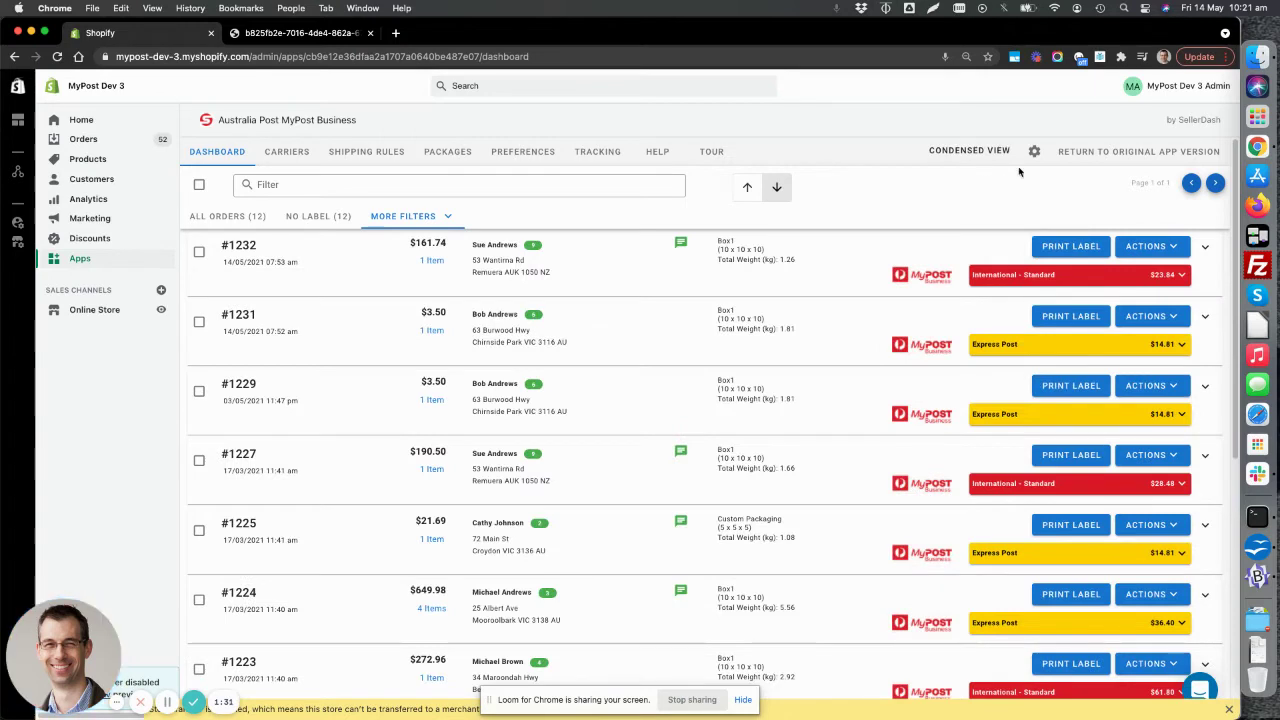
- Examine the expanded details of the first order, including its summary, packages, items, carrier services and order options
{"action": "left_click", "coordinate": [1206, 250]}
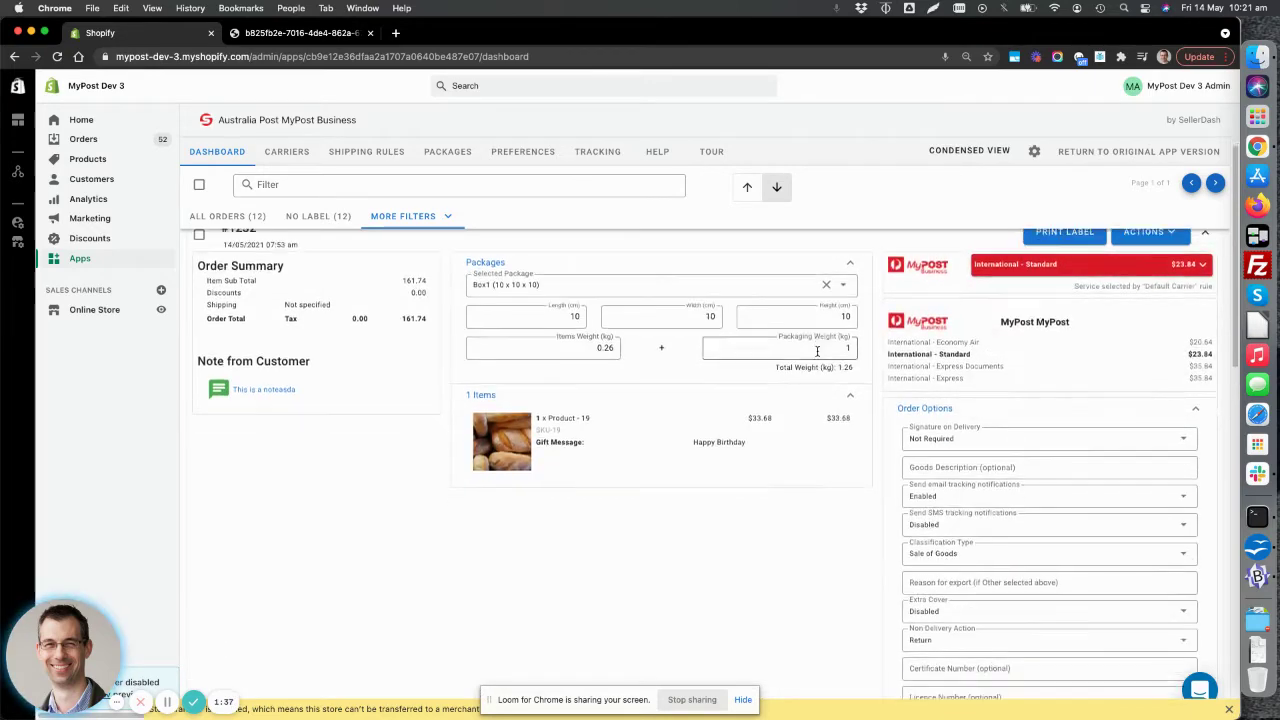
{"action": "scroll", "coordinate": [817, 354], "scroll_direction": "down", "scroll_amount": 2}
{"action": "scroll", "coordinate": [818, 358], "scroll_direction": "up", "scroll_amount": 2}
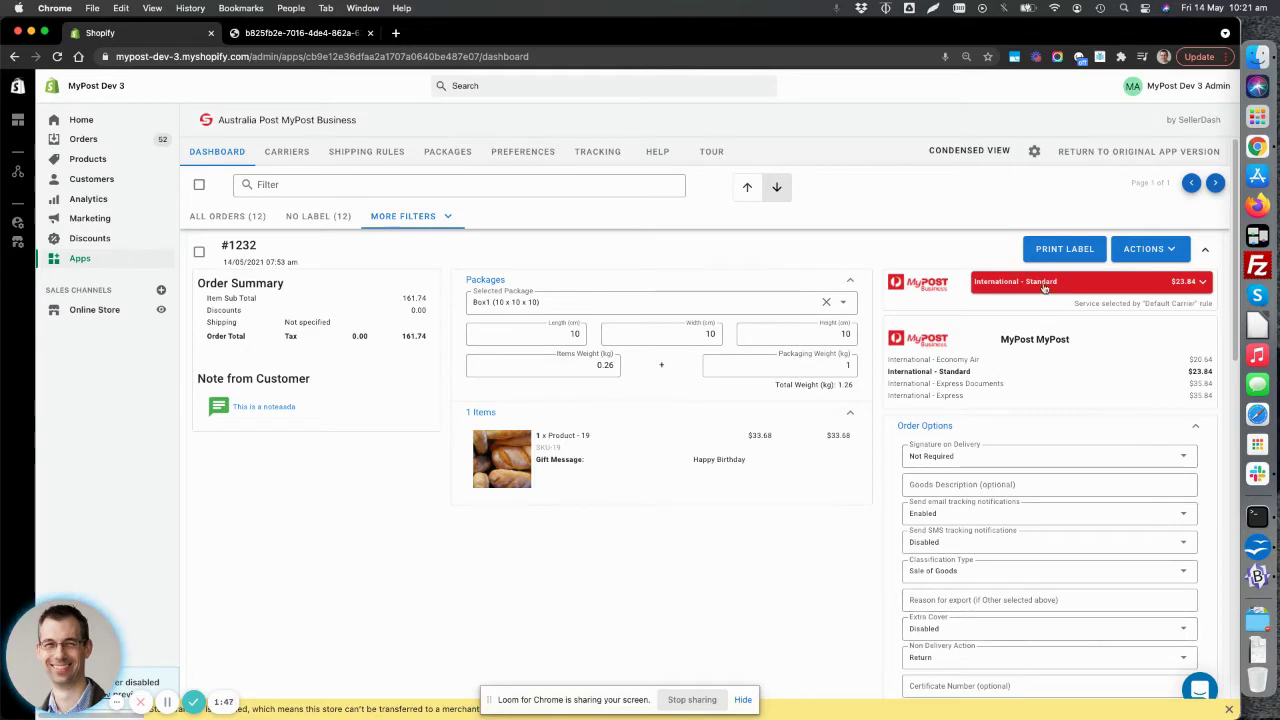
{"action": "left_click", "coordinate": [1205, 251]}
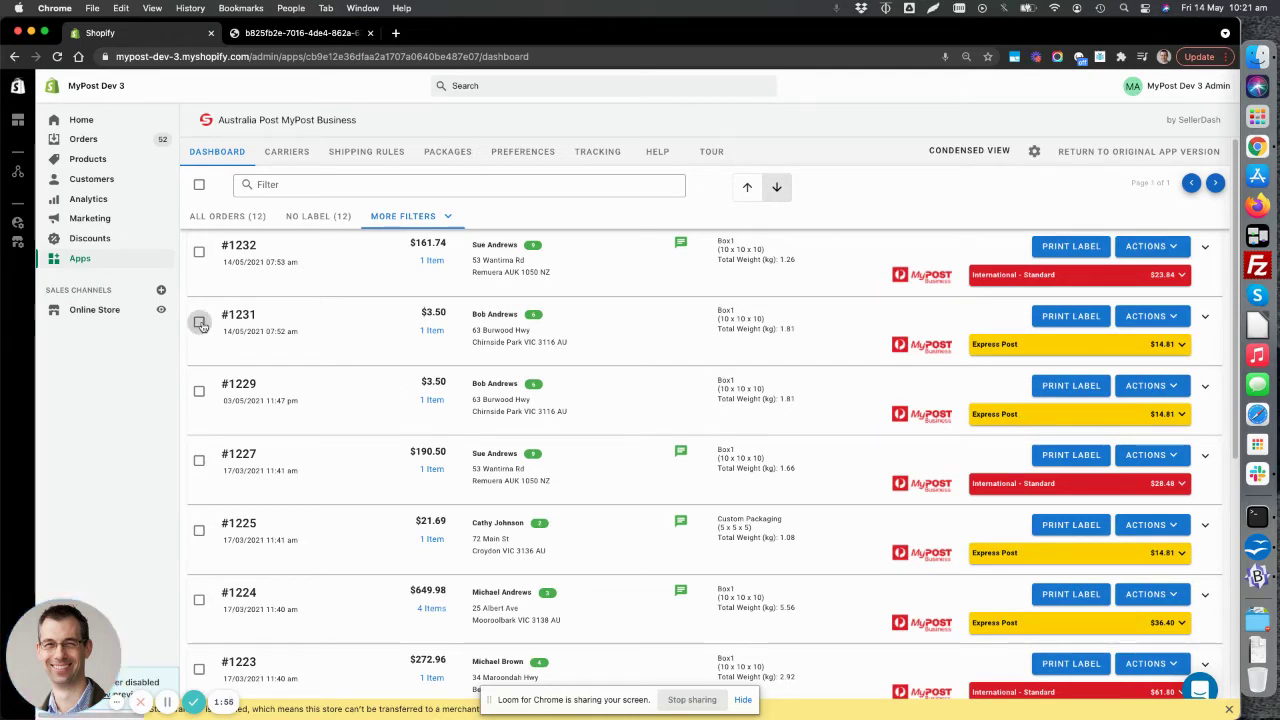
- Review the connected carriers and the MyPost service options offered for the first three orders on the dashboard
{"action": "left_click", "coordinate": [285, 155]}
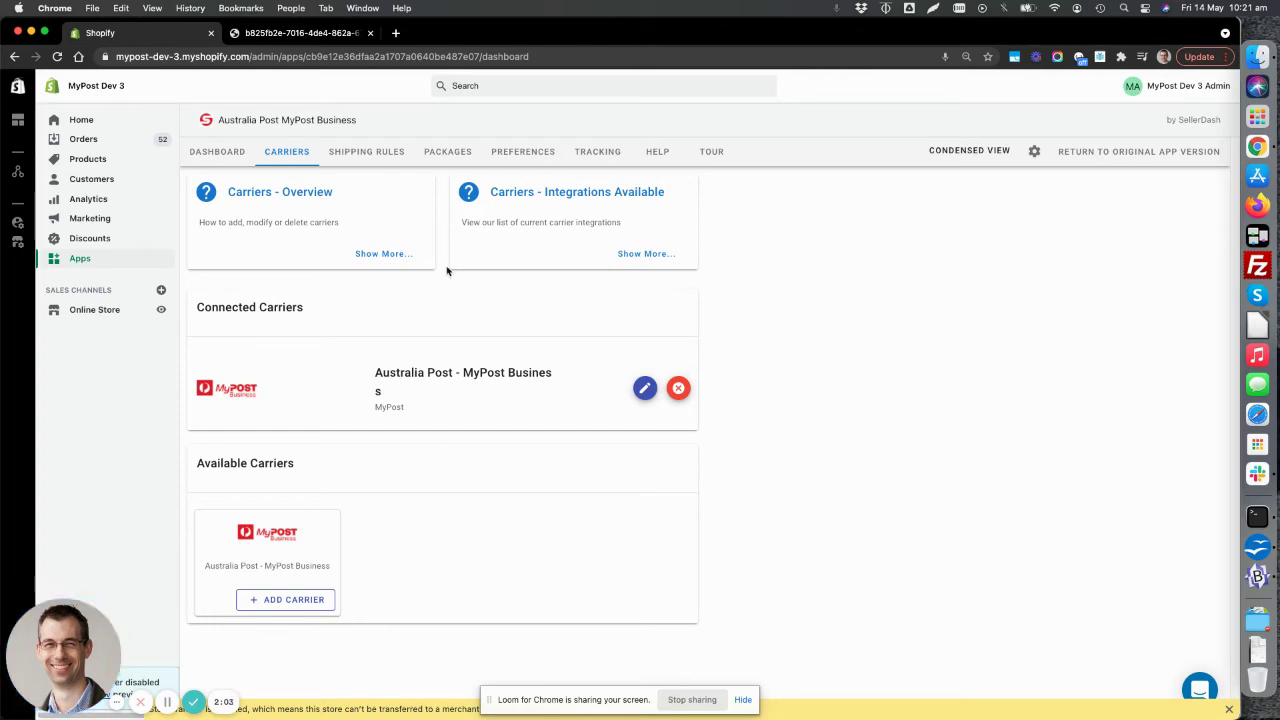
{"action": "left_click", "coordinate": [217, 152]}
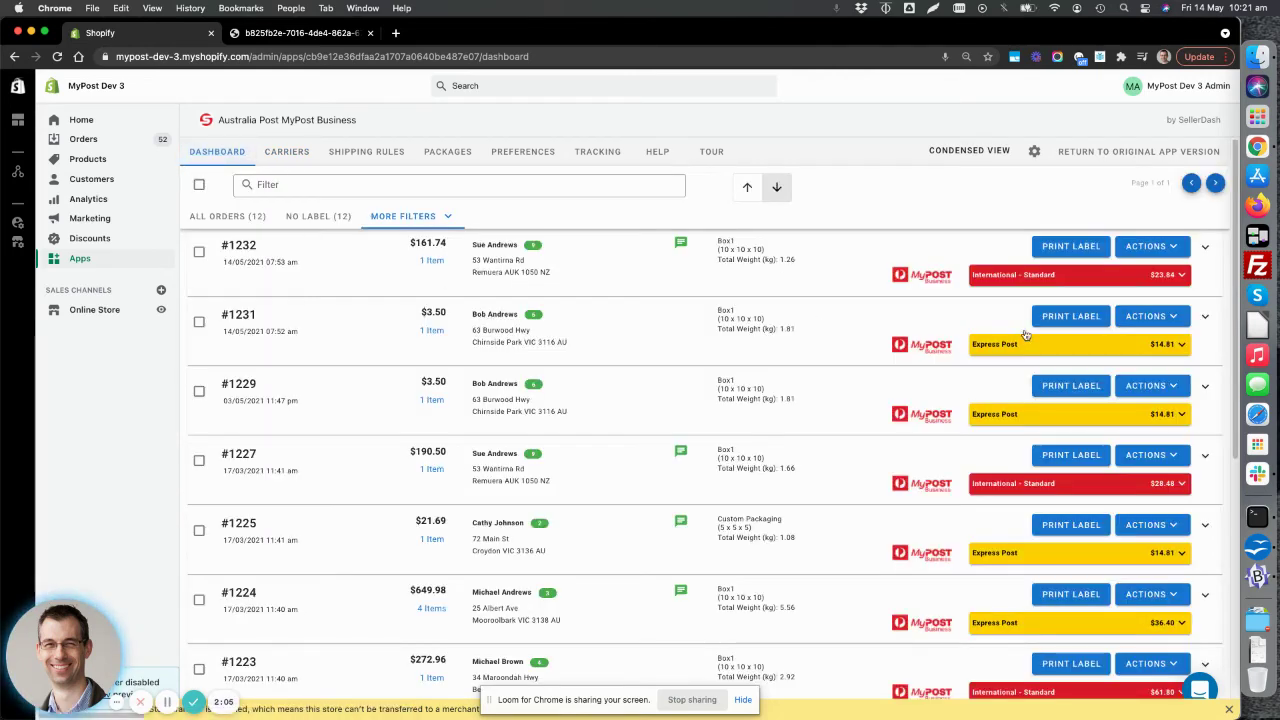
{"action": "left_click", "coordinate": [1012, 275]}
{"action": "left_click", "coordinate": [1010, 350]}
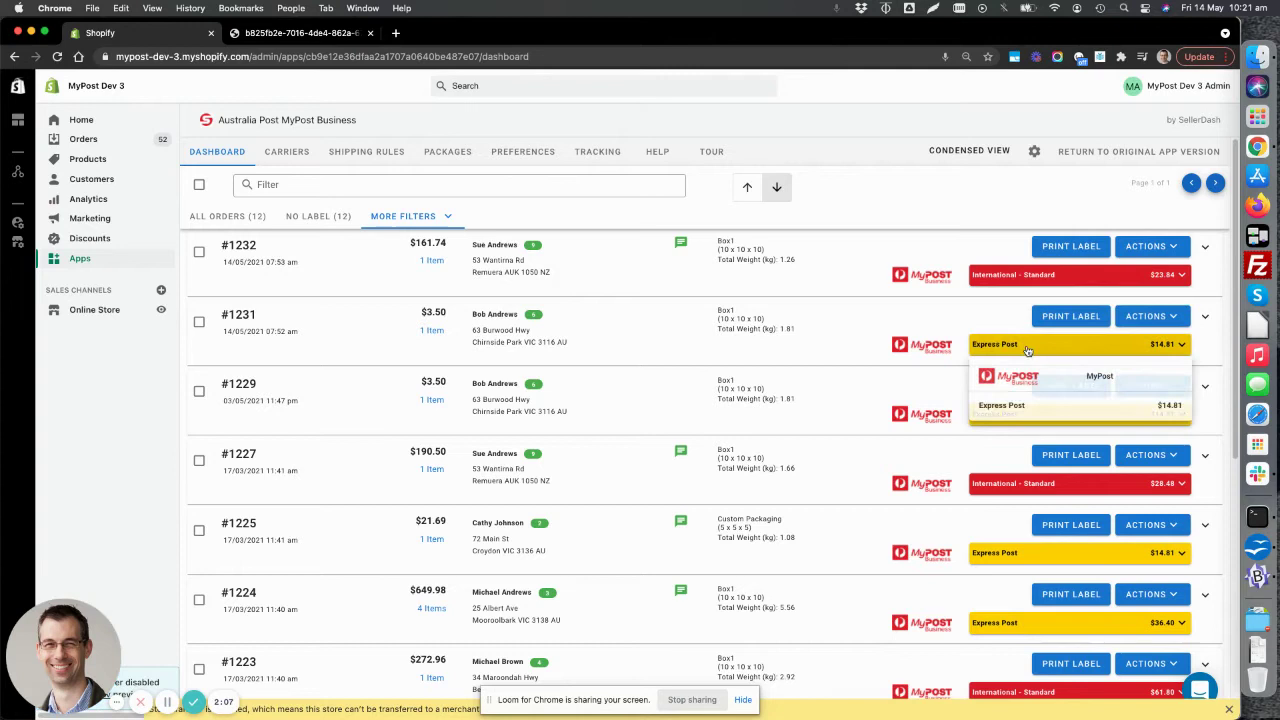
{"action": "left_click", "coordinate": [1024, 346]}
{"action": "left_click", "coordinate": [1026, 388]}
{"action": "left_click", "coordinate": [1020, 414]}
{"action": "left_click", "coordinate": [874, 457]}
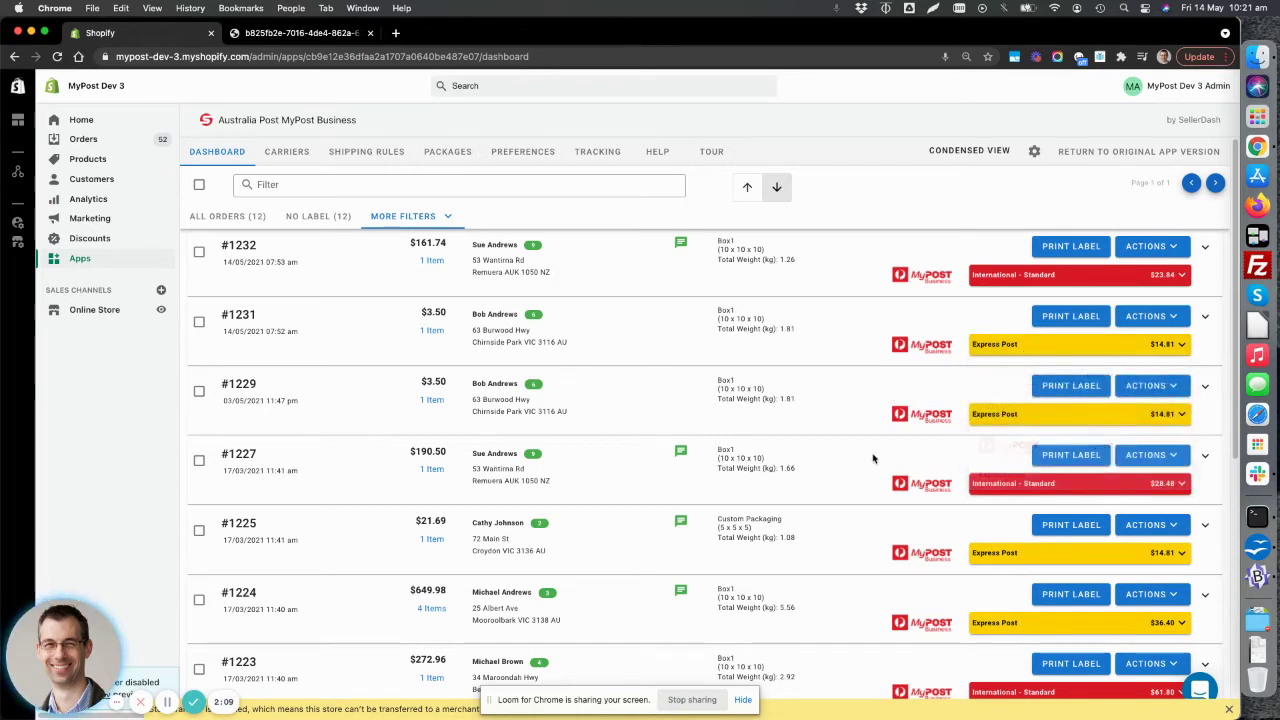
- Select the second and third orders in the list and preview their tax invoices in bulk
{"action": "left_click", "coordinate": [199, 321]}
{"action": "left_click", "coordinate": [199, 391]}
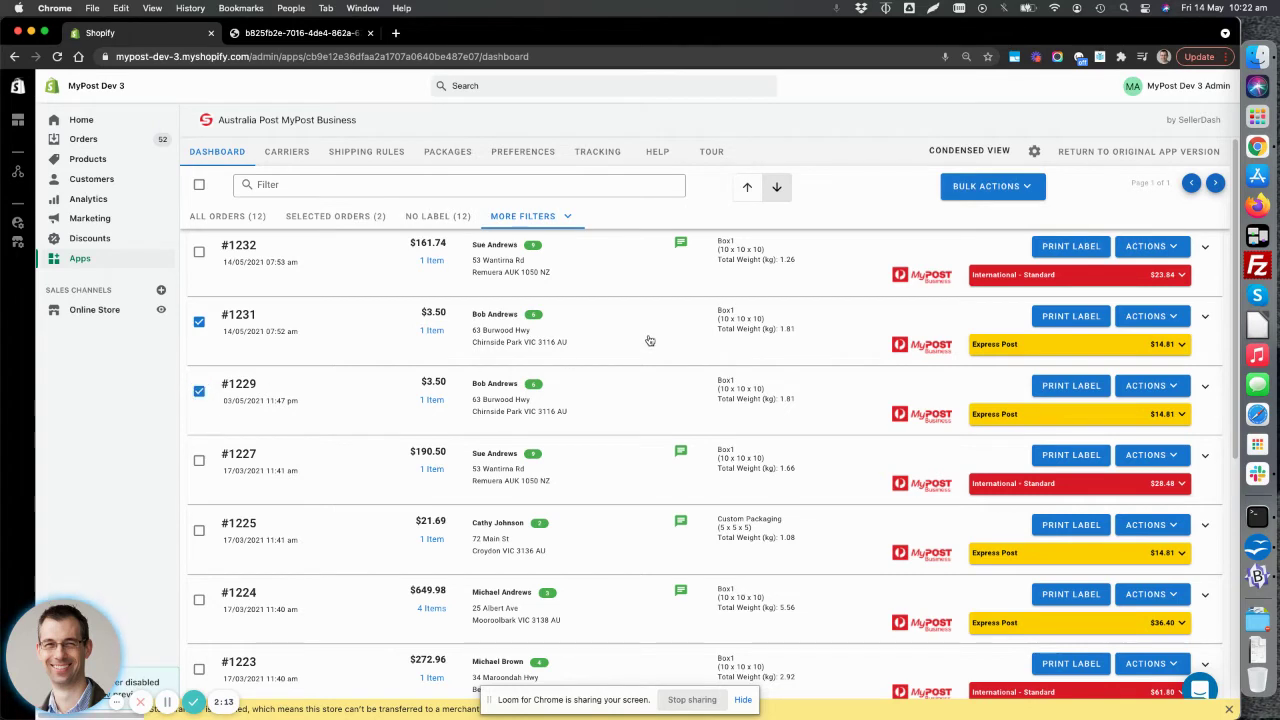
{"action": "left_click", "coordinate": [1012, 188]}
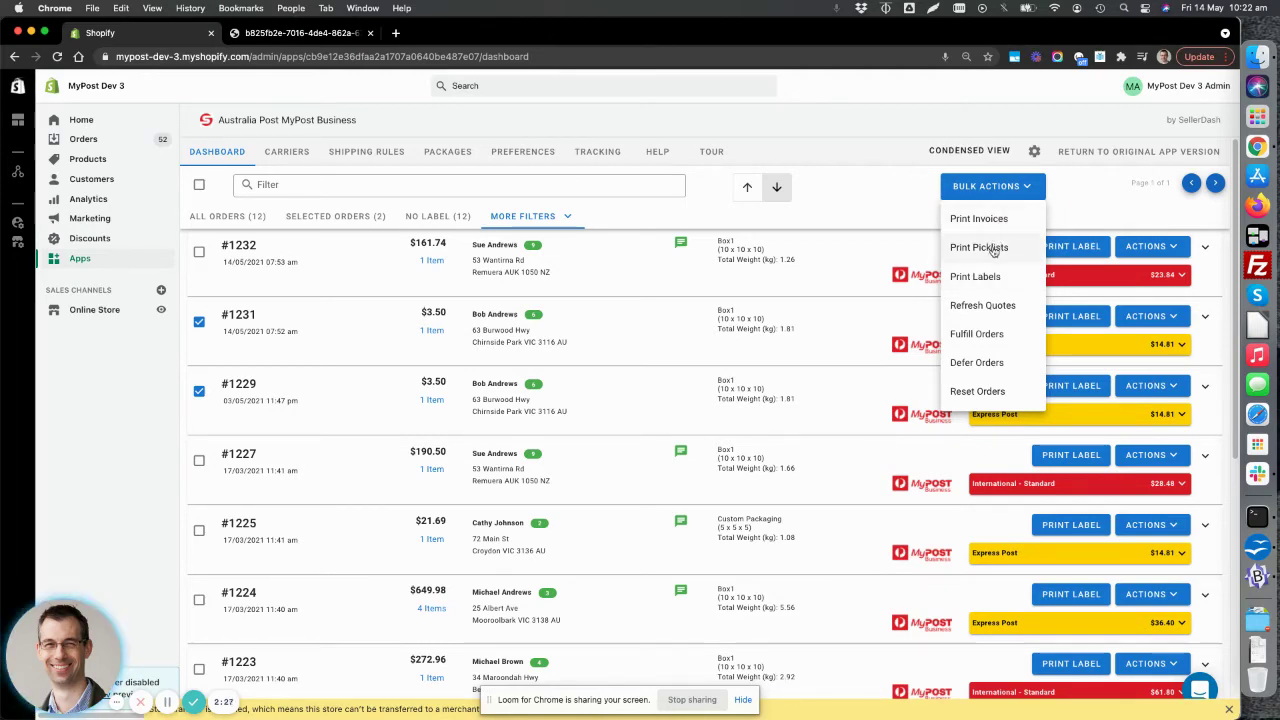
{"action": "left_click", "coordinate": [985, 222]}
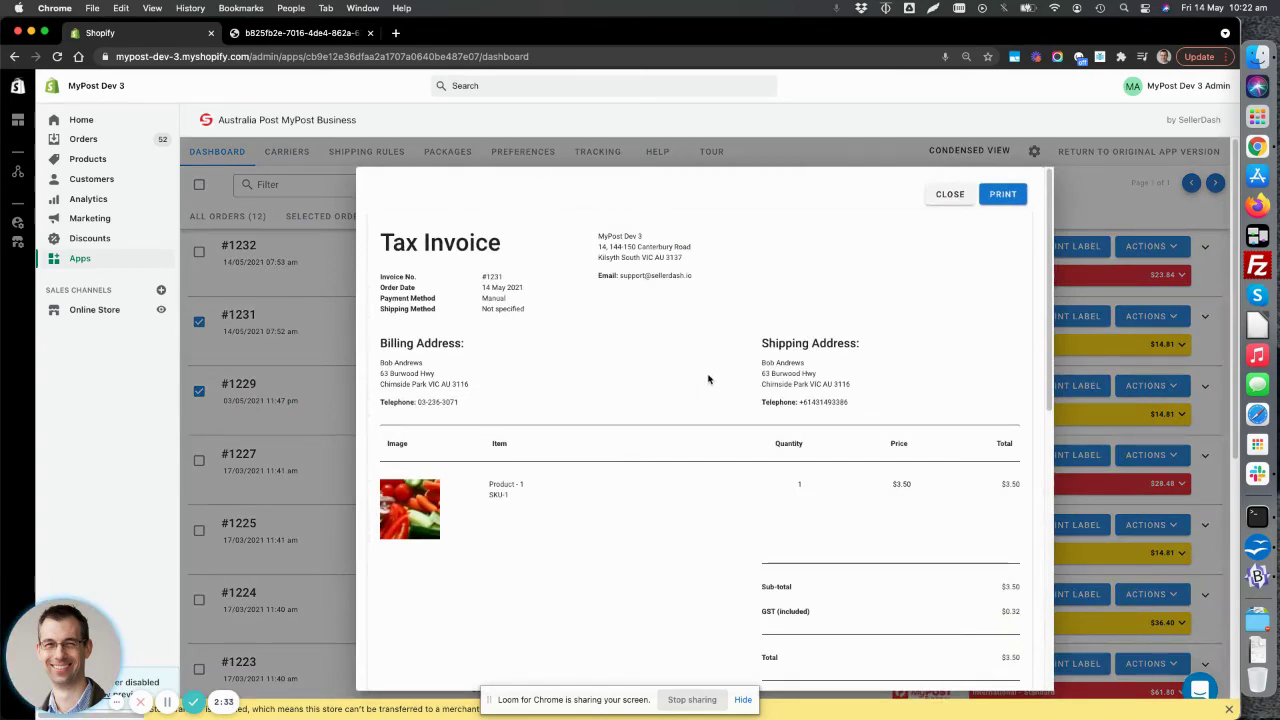
{"action": "left_click", "coordinate": [946, 194]}
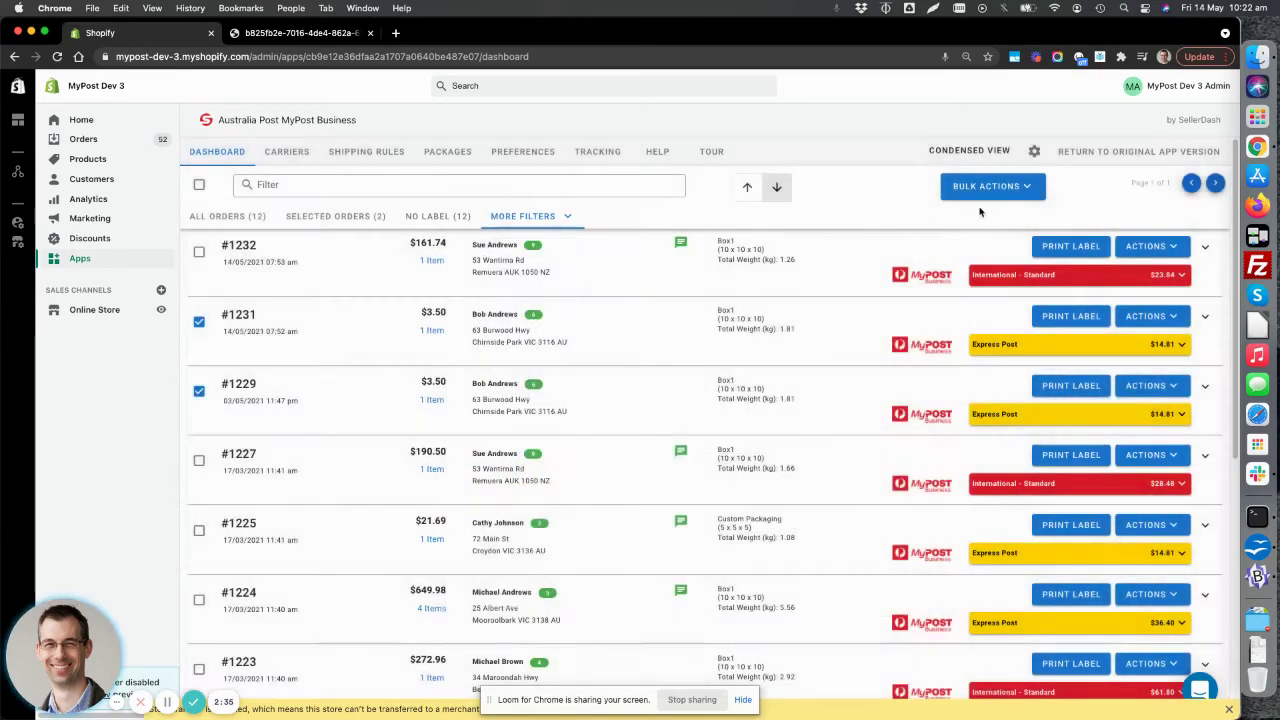
- Preview the picklists of the two selected orders in bulk
{"action": "left_click", "coordinate": [985, 188]}
{"action": "left_click", "coordinate": [1004, 246]}
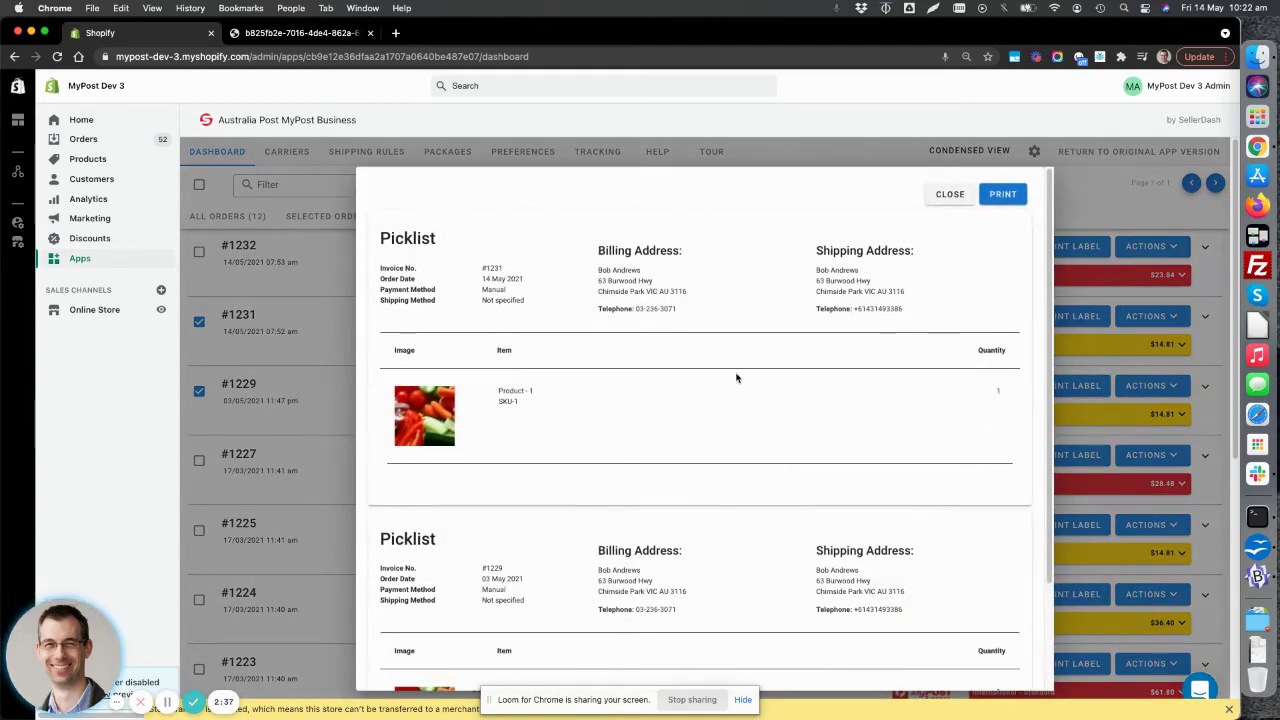
{"action": "scroll", "coordinate": [703, 417], "scroll_direction": "down", "scroll_amount": 2}
{"action": "scroll", "coordinate": [708, 406], "scroll_direction": "up", "scroll_amount": 2}
{"action": "left_click", "coordinate": [948, 194]}
- Create the shipping labels for the two selected orders without booking a pickup, check the label PDF and close the PDFs
{"action": "left_click", "coordinate": [988, 186]}
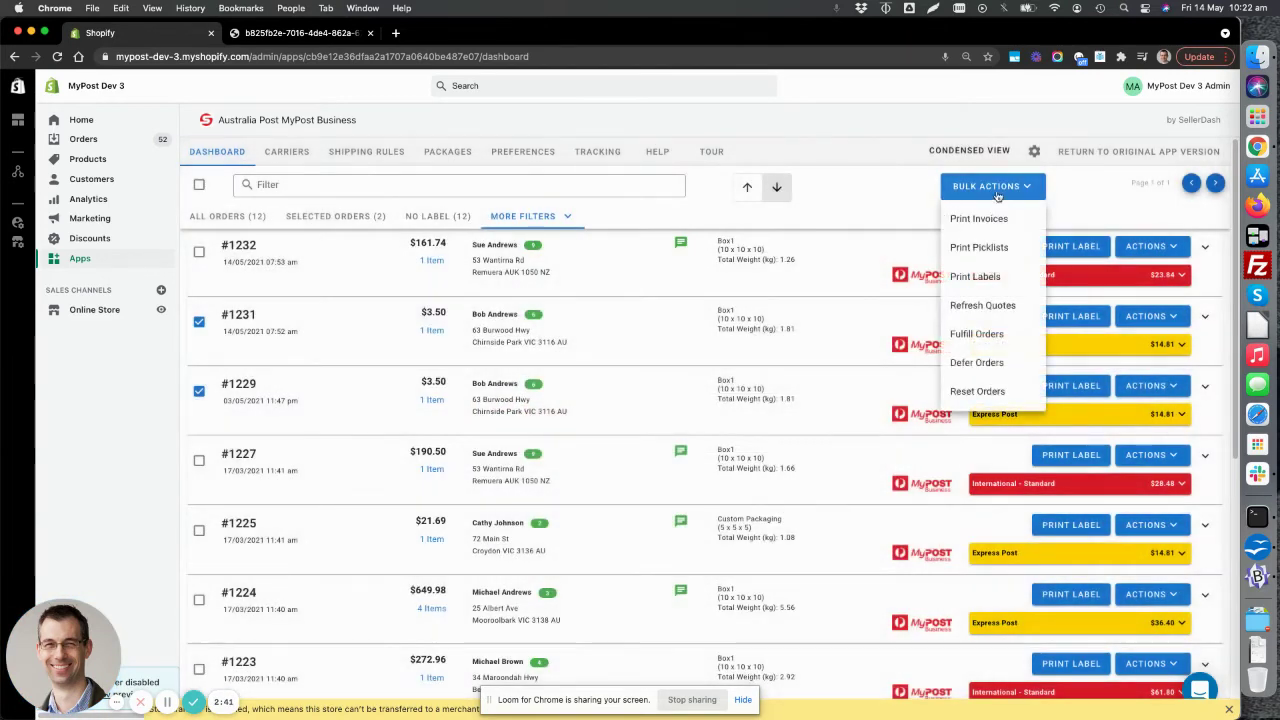
{"action": "left_click", "coordinate": [975, 277]}
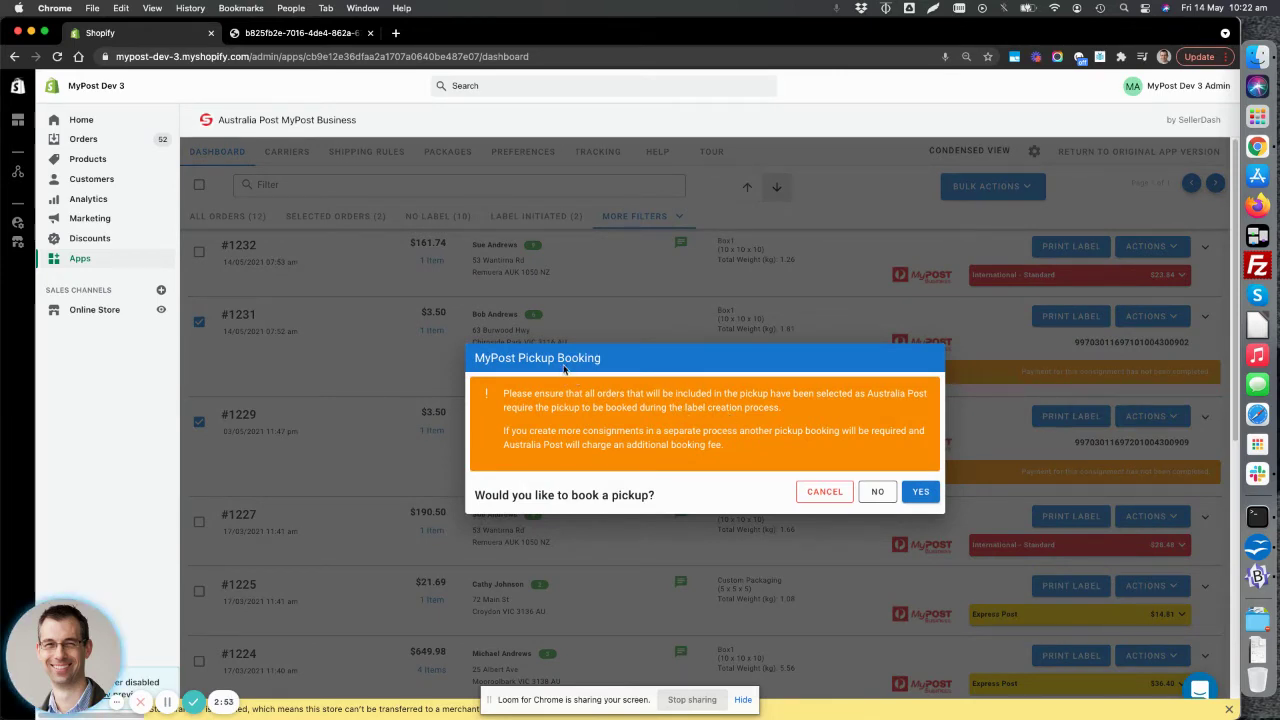
{"action": "left_click", "coordinate": [877, 494]}
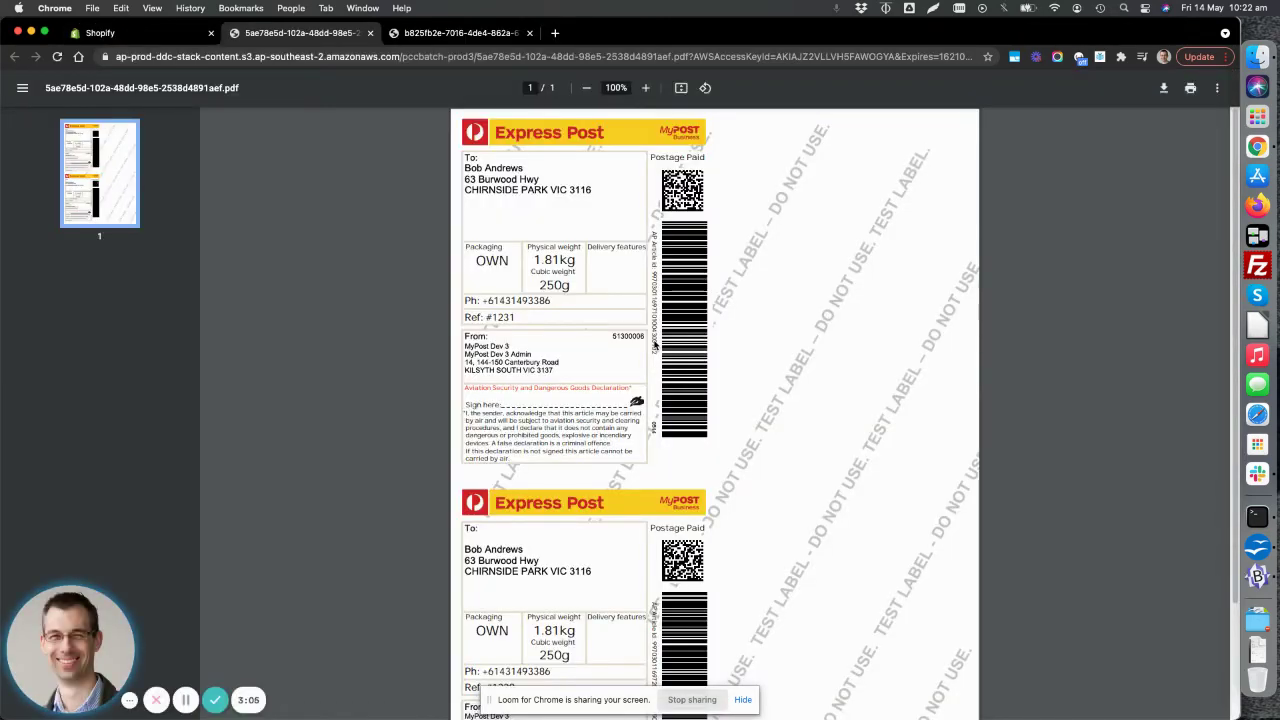
{"action": "scroll", "coordinate": [719, 342], "scroll_direction": "down", "scroll_amount": 3}
{"action": "scroll", "coordinate": [638, 525], "scroll_direction": "up", "scroll_amount": 8}
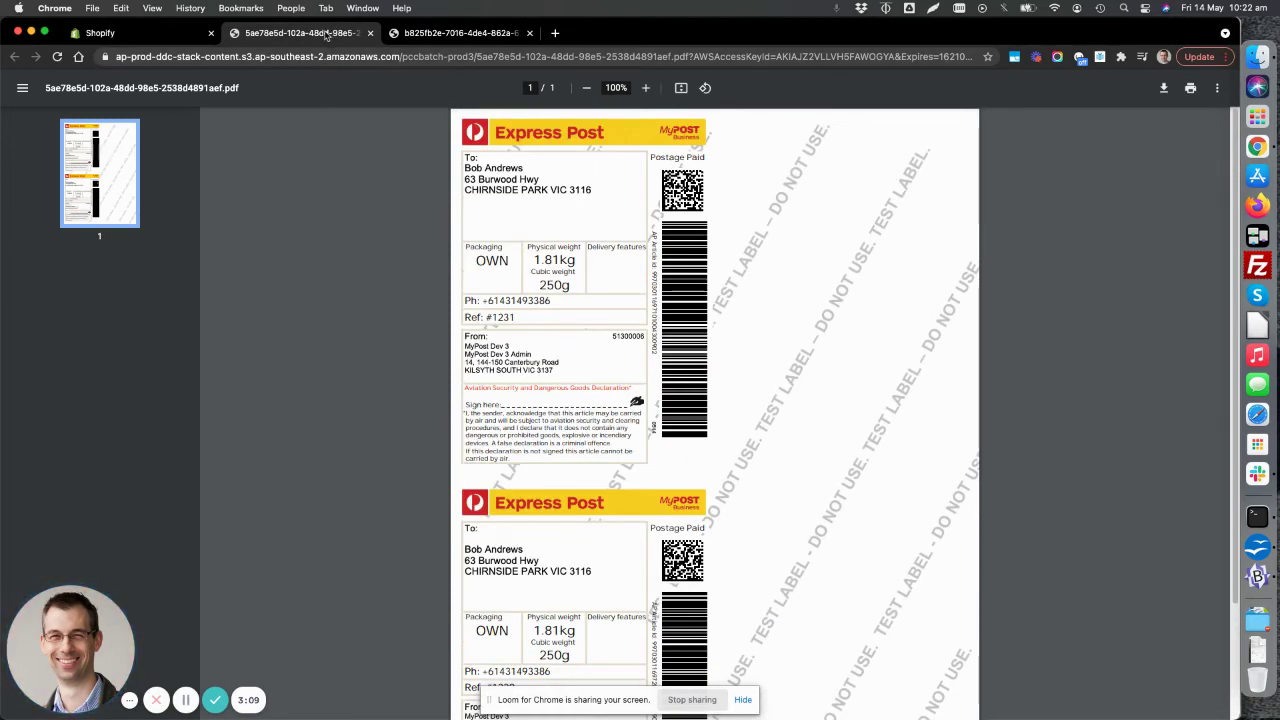
{"action": "key", "text": "super+w"}
{"action": "key", "text": "super+w"}
- Fulfill the two selected, labelled orders in bulk
{"action": "left_click", "coordinate": [1052, 276]}
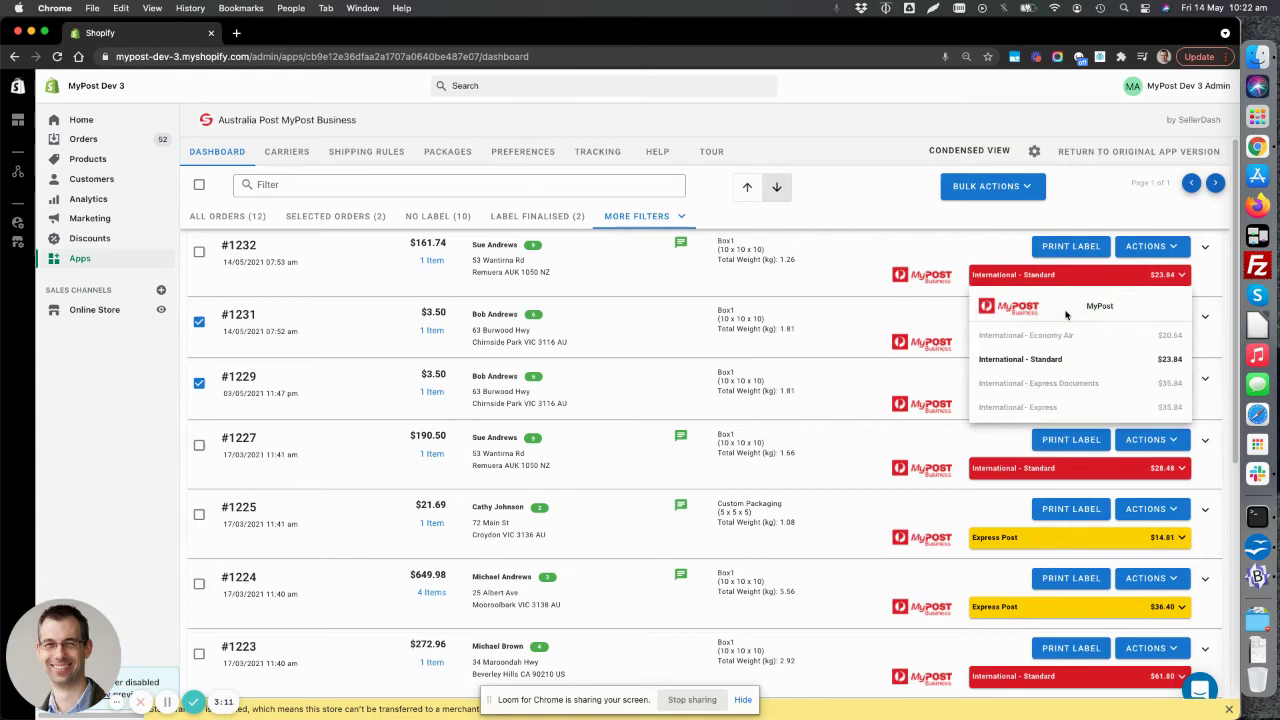
{"action": "left_click", "coordinate": [977, 354]}
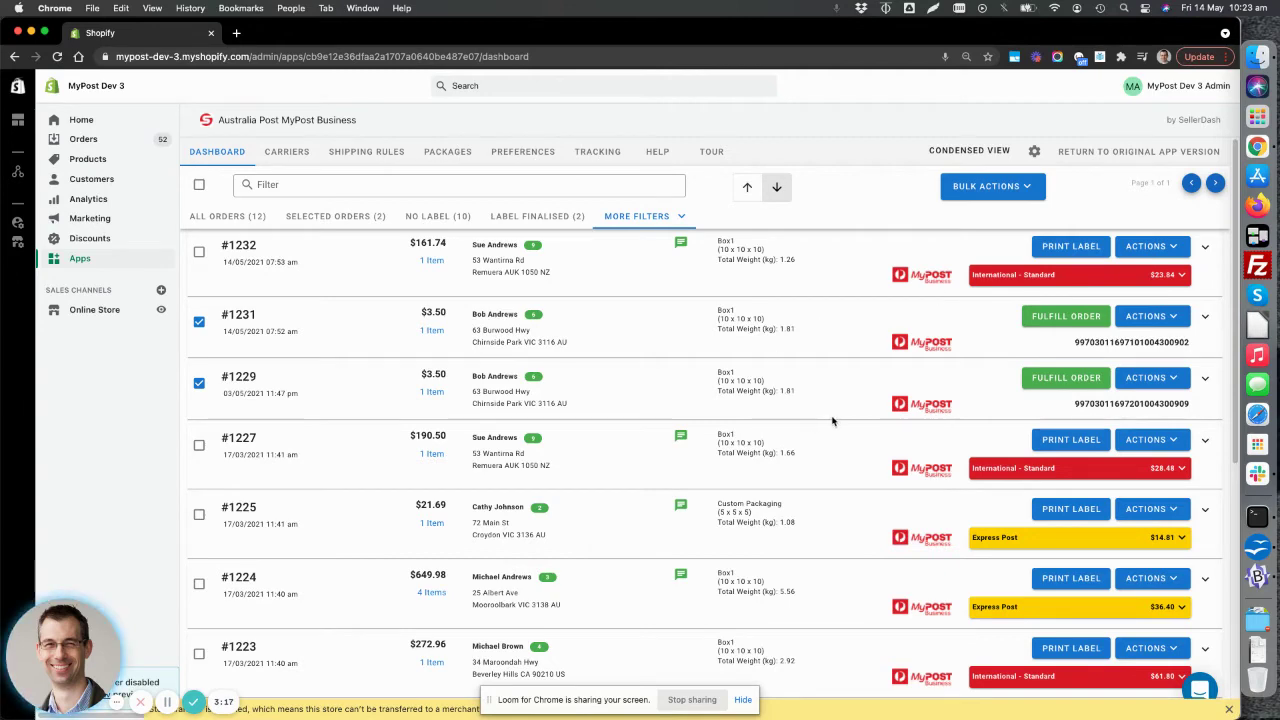
{"action": "left_click", "coordinate": [1019, 198]}
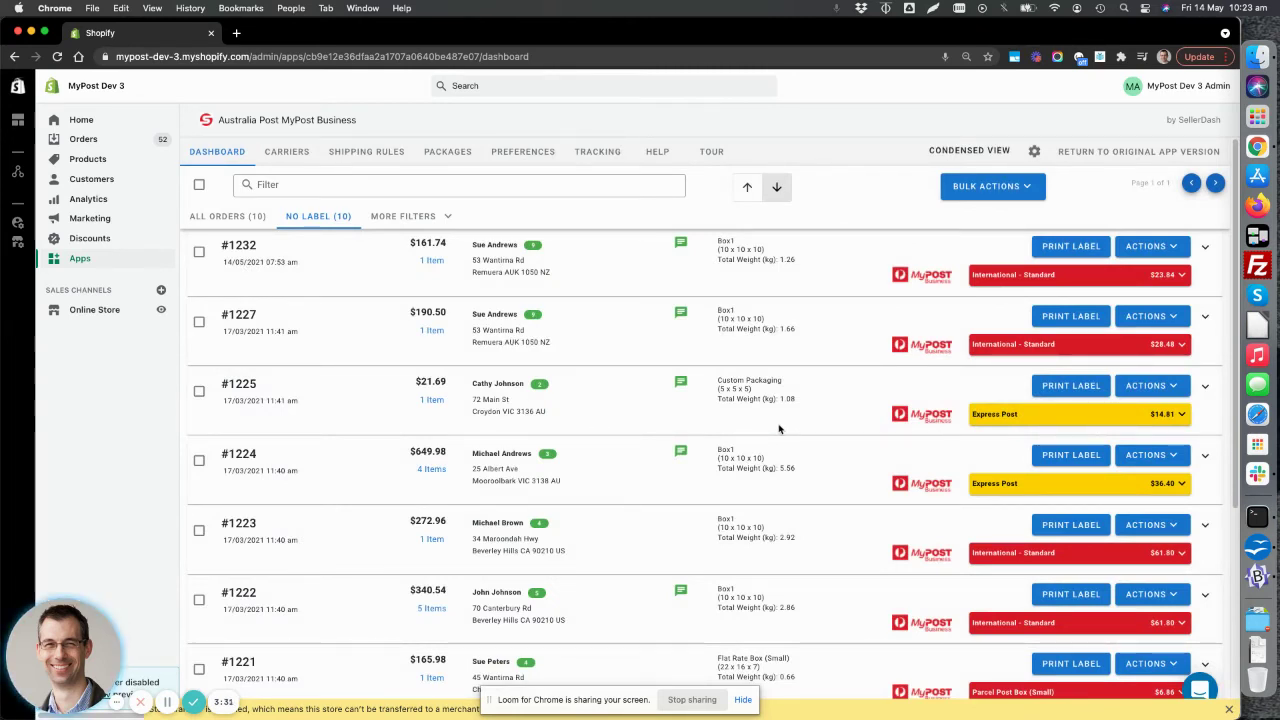
- Check the customer's order count and the note on the second order in the No Label list
{"action": "mouse_move", "coordinate": [535, 316]}
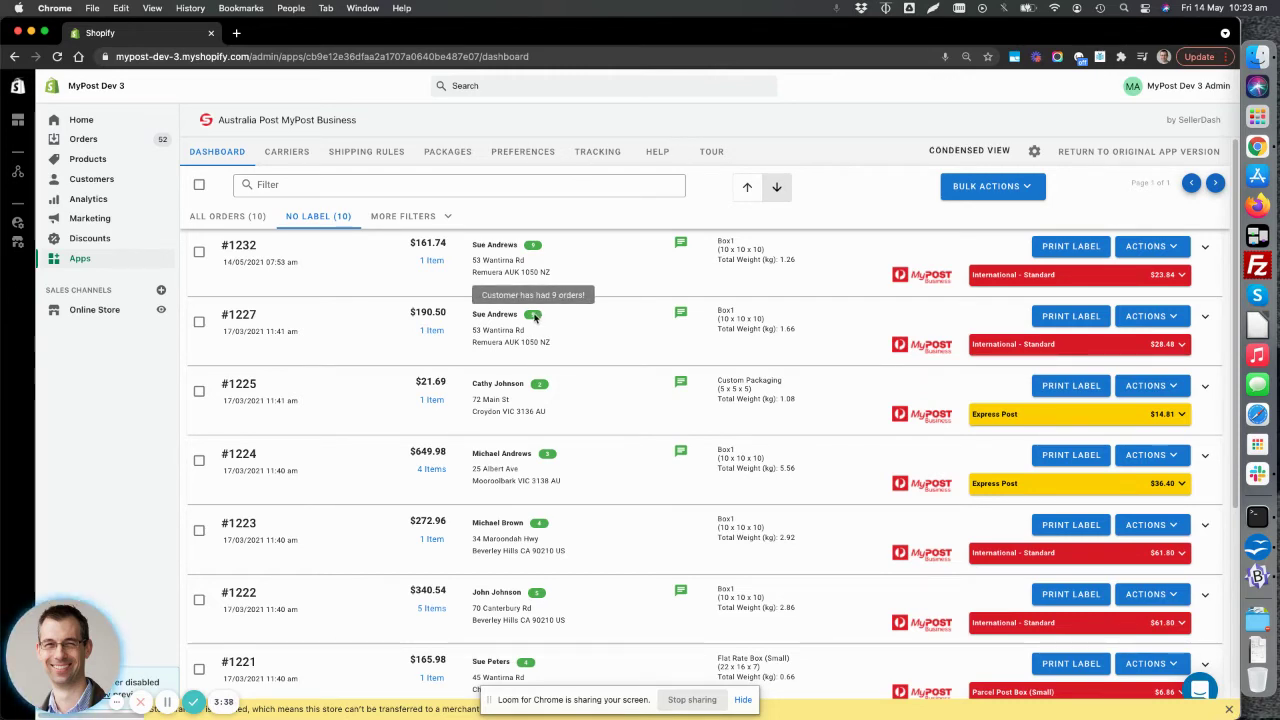
{"action": "mouse_move", "coordinate": [681, 313]}
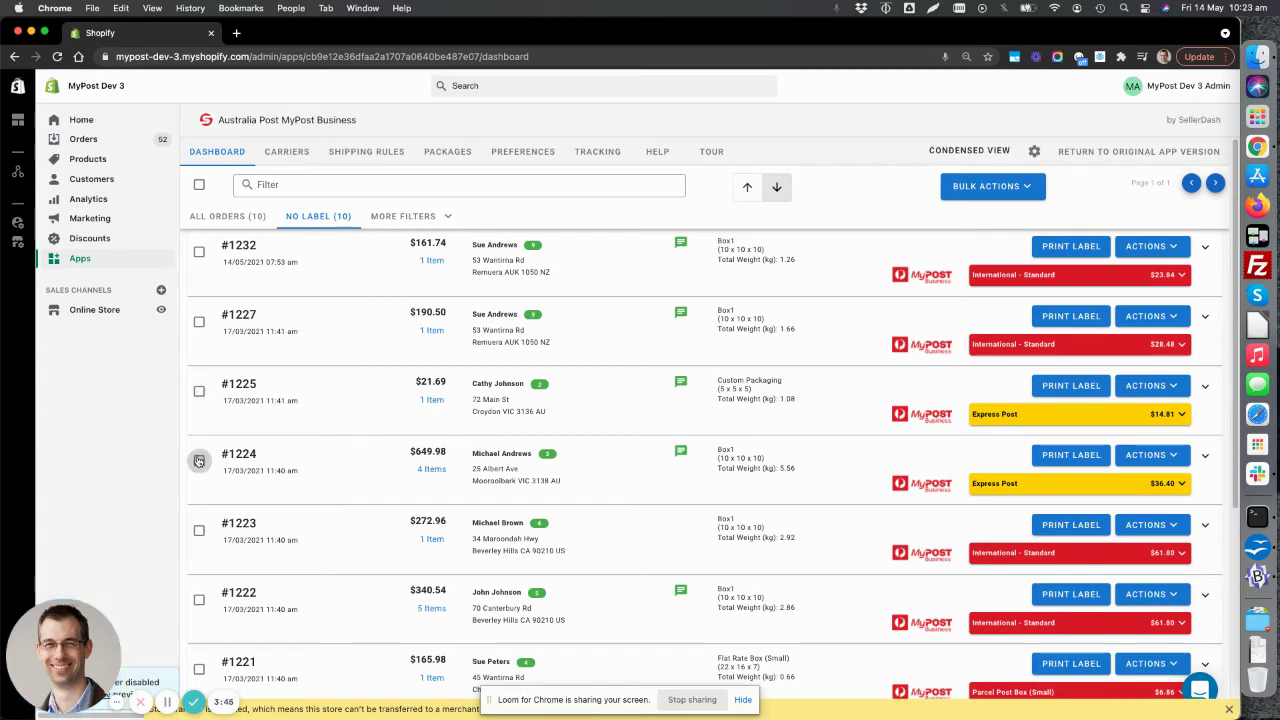
- Select the first two orders in the No Label list and show only the selected orders
{"action": "mouse_move", "coordinate": [430, 470]}
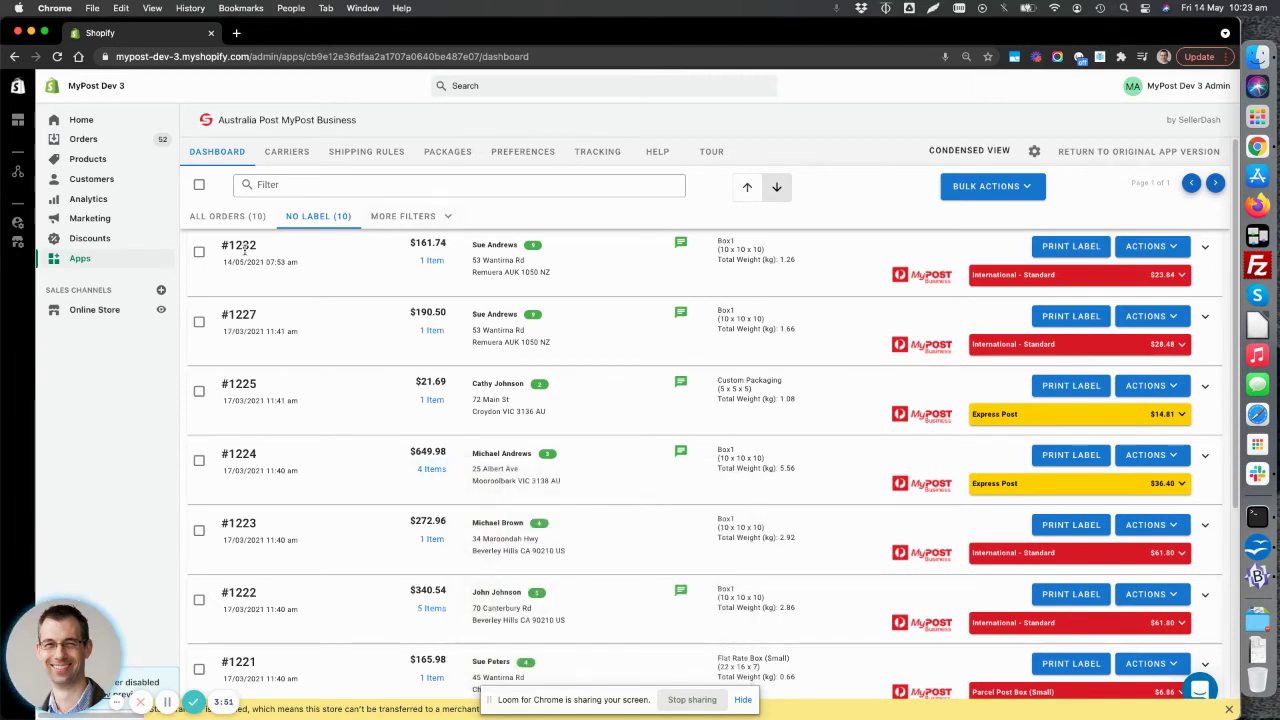
{"action": "left_click", "coordinate": [199, 252]}
{"action": "left_click", "coordinate": [199, 321]}
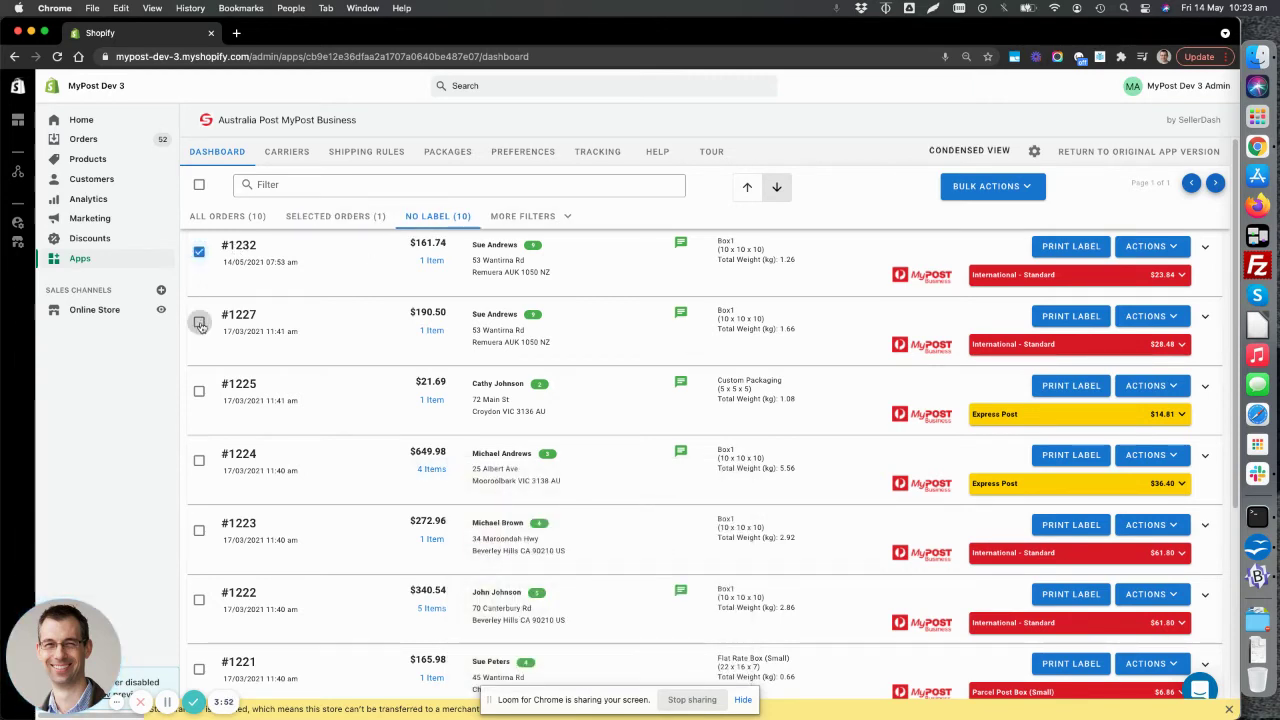
{"action": "left_click", "coordinate": [355, 217]}
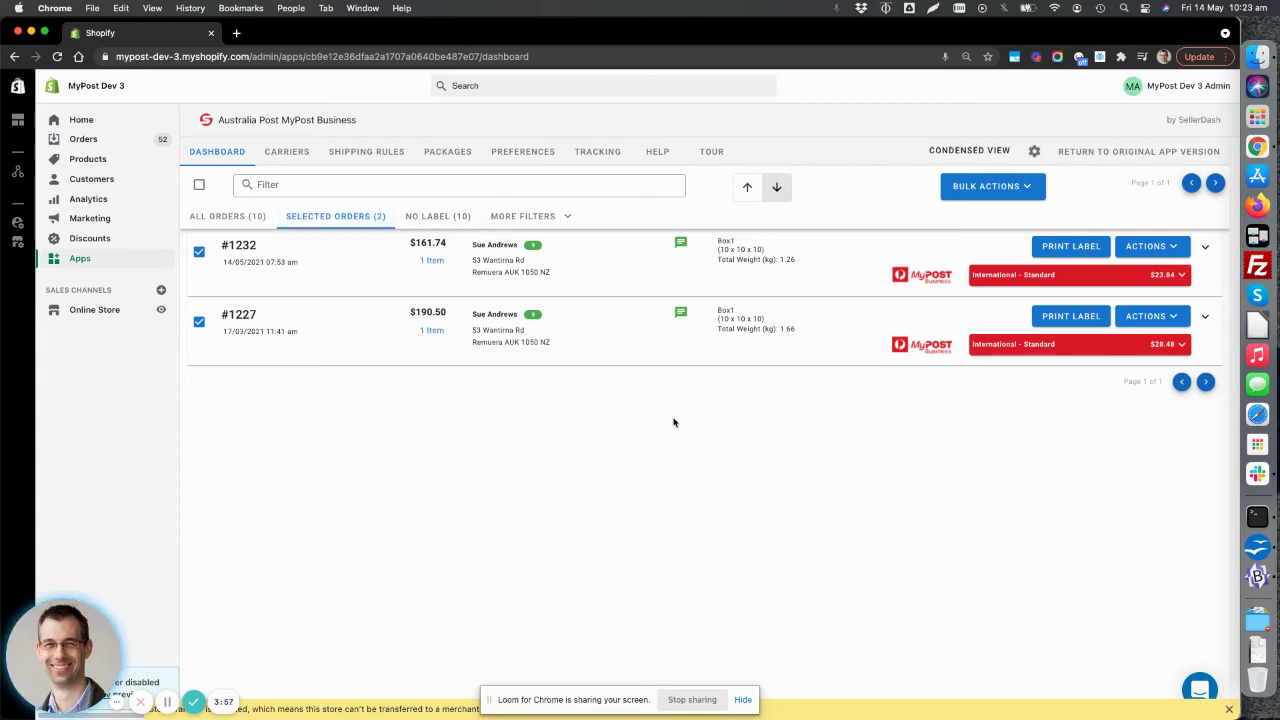
- Review the international and domestic shipping rules, including the shipping method rules and default carrier and service
{"action": "left_click", "coordinate": [363, 152]}
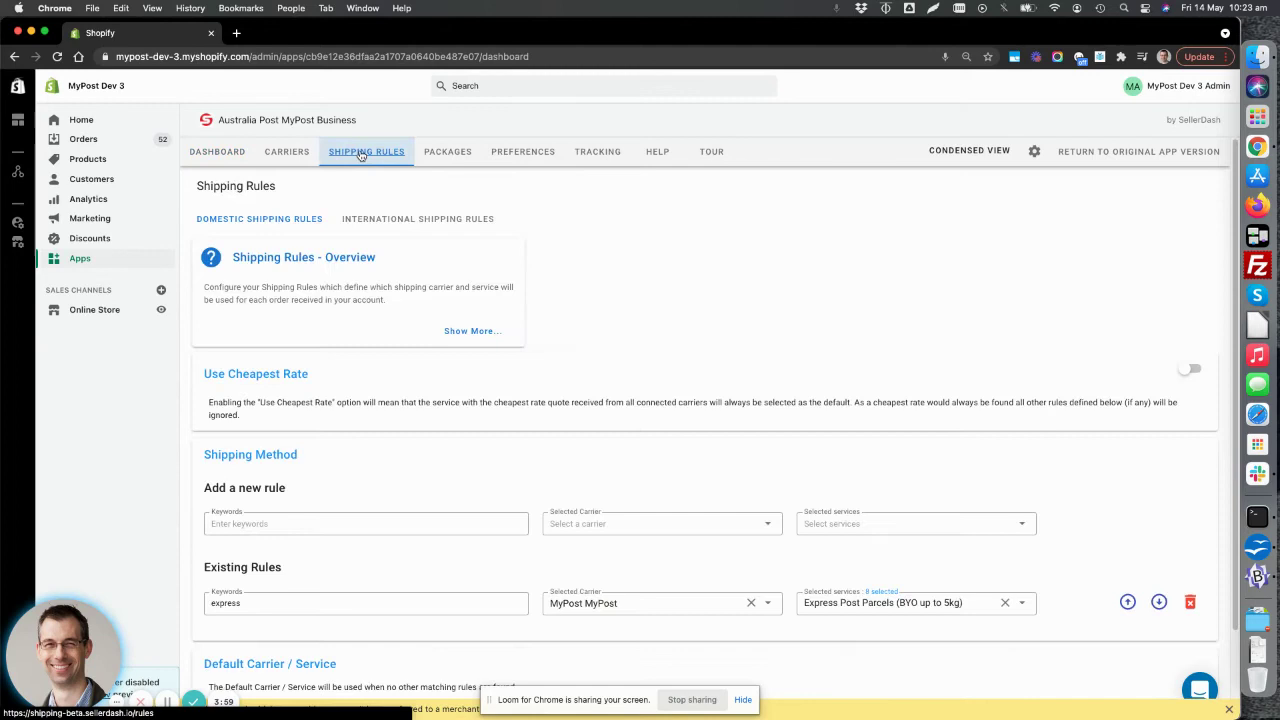
{"action": "scroll", "coordinate": [754, 326], "scroll_direction": "down", "scroll_amount": 1}
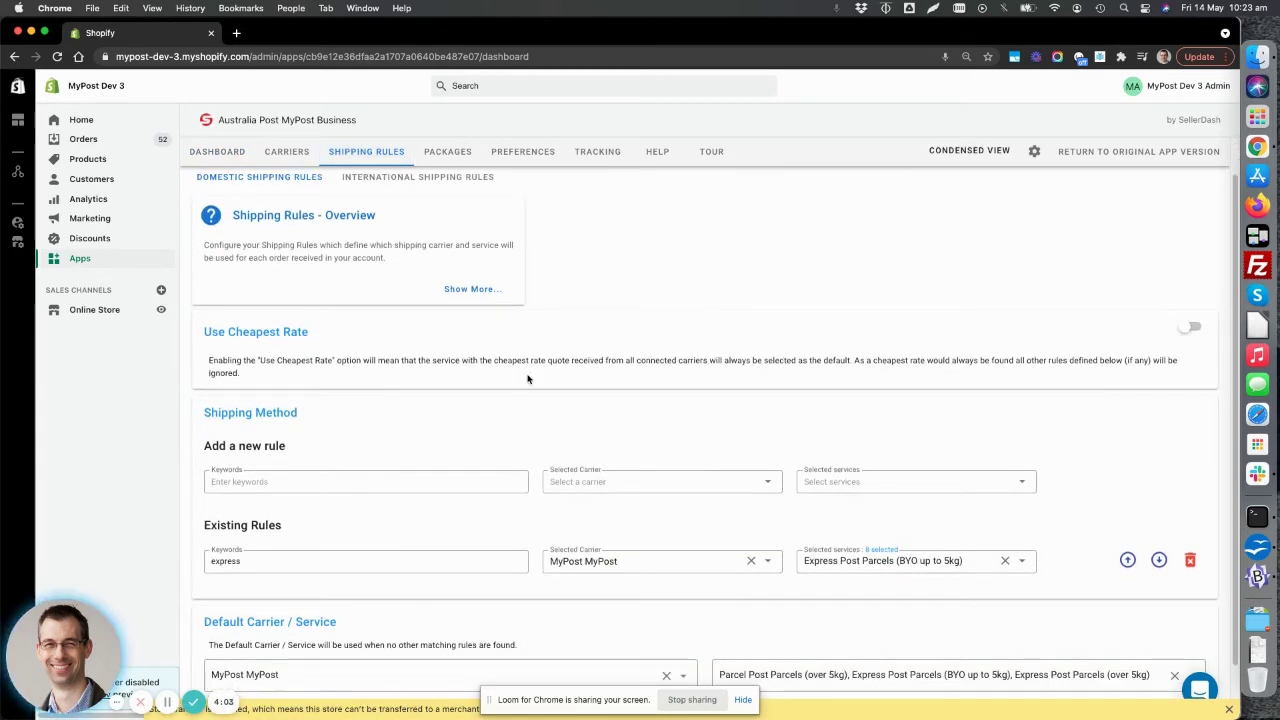
{"action": "left_click", "coordinate": [418, 179]}
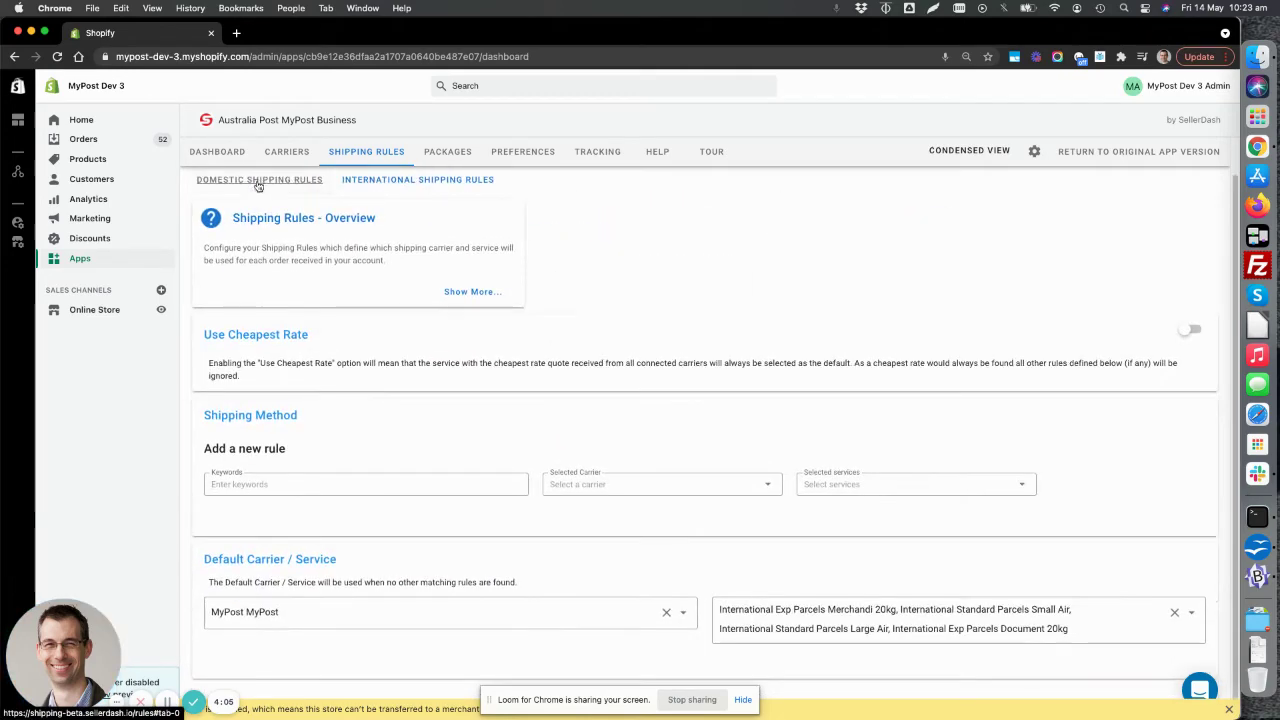
{"action": "left_click", "coordinate": [258, 182]}
{"action": "scroll", "coordinate": [335, 565], "scroll_direction": "down", "scroll_amount": 1}
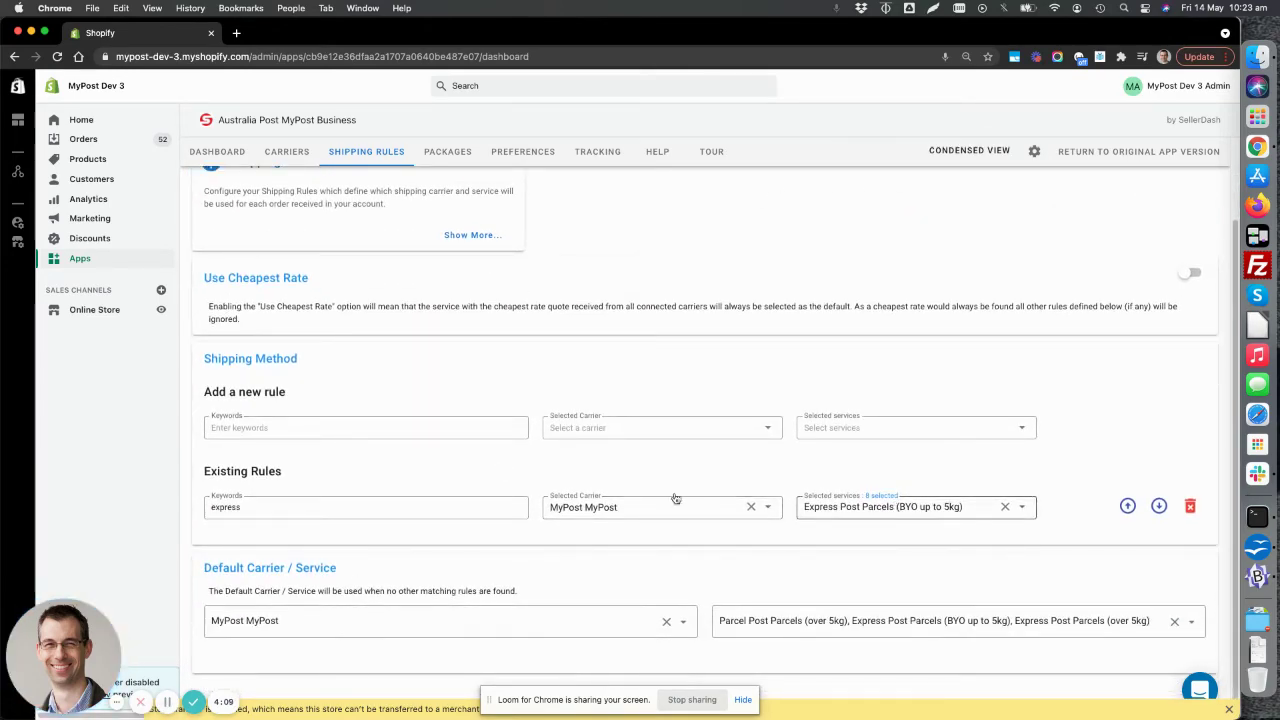
- Add Parcel Post Flat Rate Box (Large, Extra Large) and Parcel Post Flat Rate Satchel 5kg (Small, Medium, Large) to the domestic default services
{"action": "left_click", "coordinate": [940, 628]}
{"action": "scroll", "coordinate": [938, 628], "scroll_direction": "down", "scroll_amount": 5}
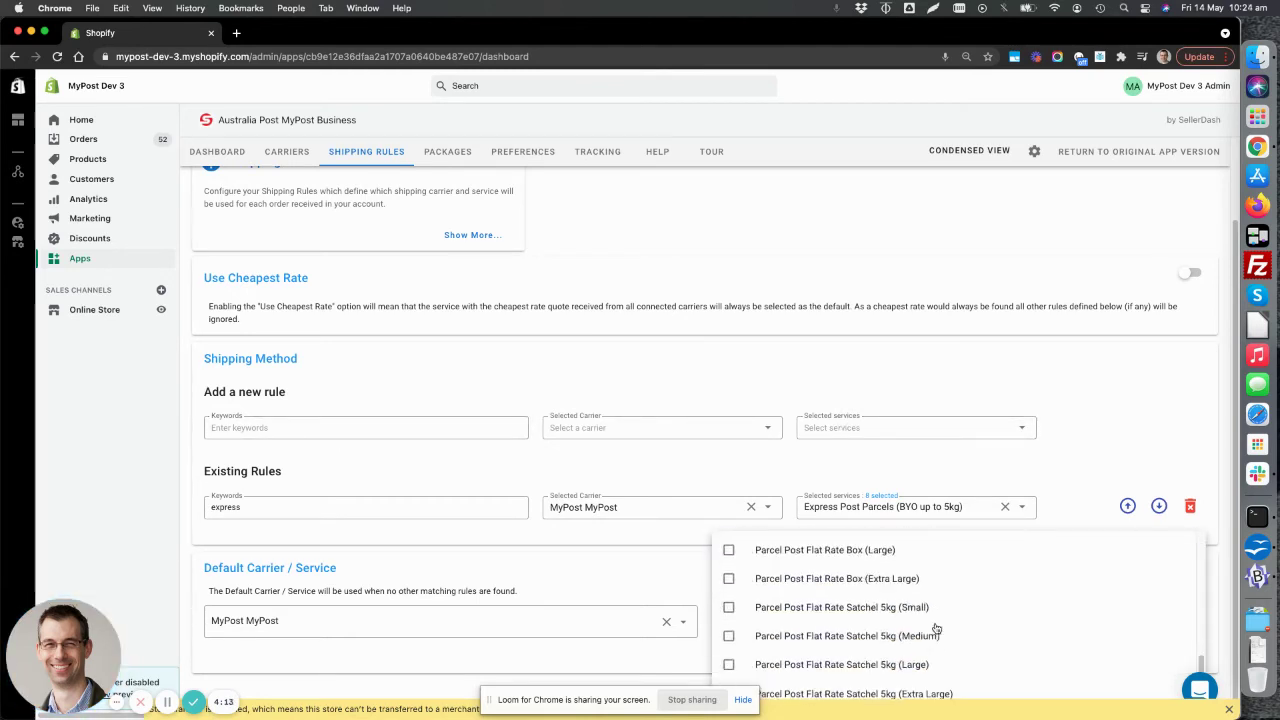
{"action": "left_click", "coordinate": [728, 579]}
{"action": "left_click", "coordinate": [728, 607]}
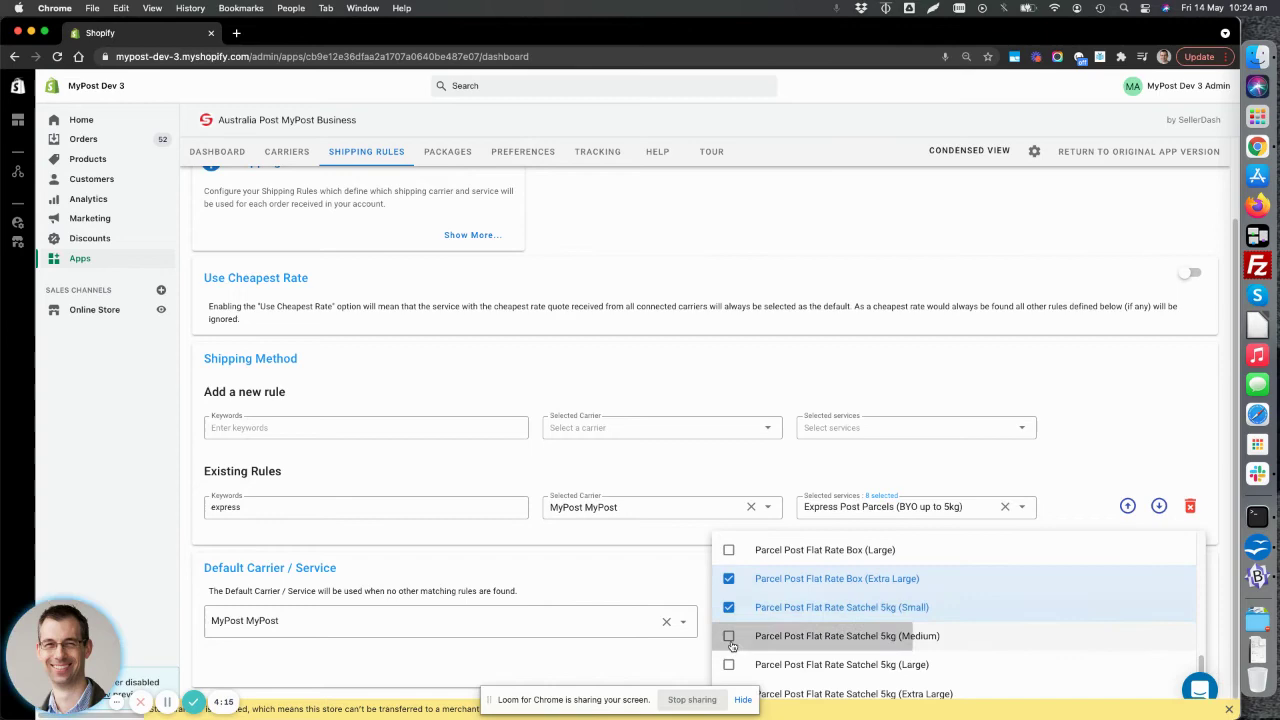
{"action": "left_click", "coordinate": [728, 636]}
{"action": "left_click", "coordinate": [728, 664]}
{"action": "left_click", "coordinate": [729, 551]}
{"action": "left_click", "coordinate": [618, 576]}
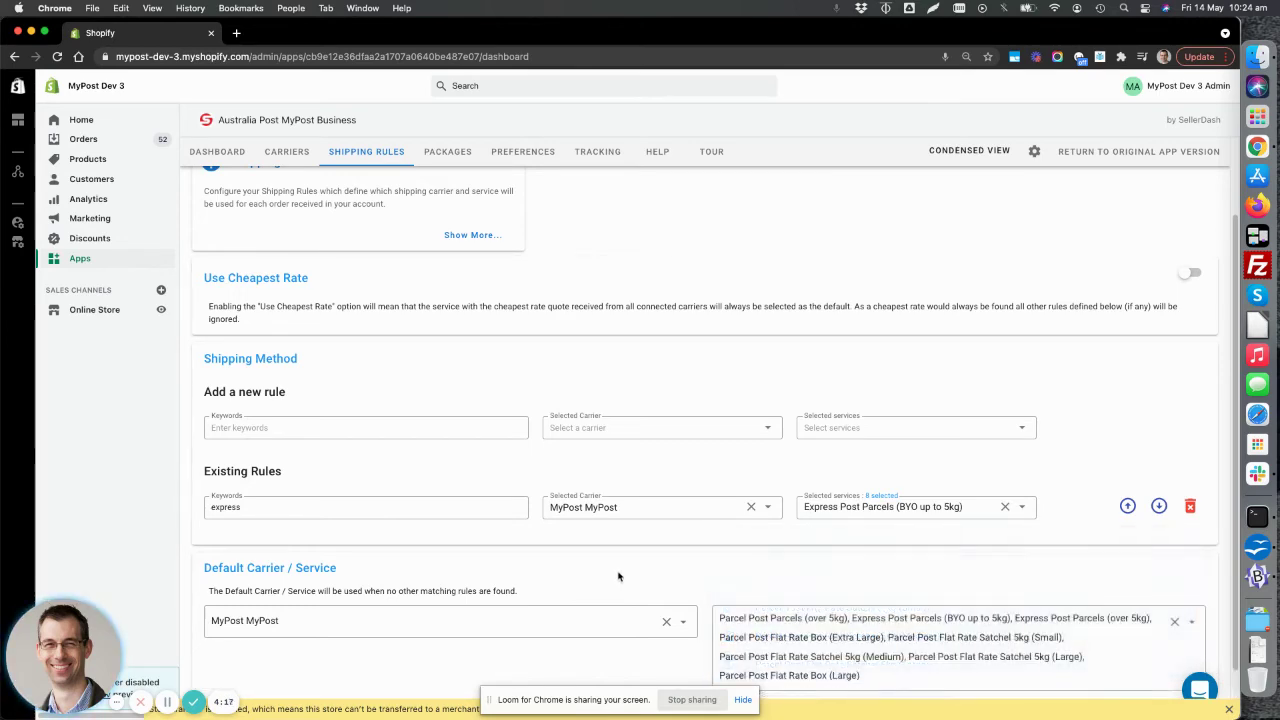
{"action": "scroll", "coordinate": [660, 566], "scroll_direction": "down", "scroll_amount": 2}
{"action": "scroll", "coordinate": [686, 563], "scroll_direction": "up", "scroll_amount": 4}
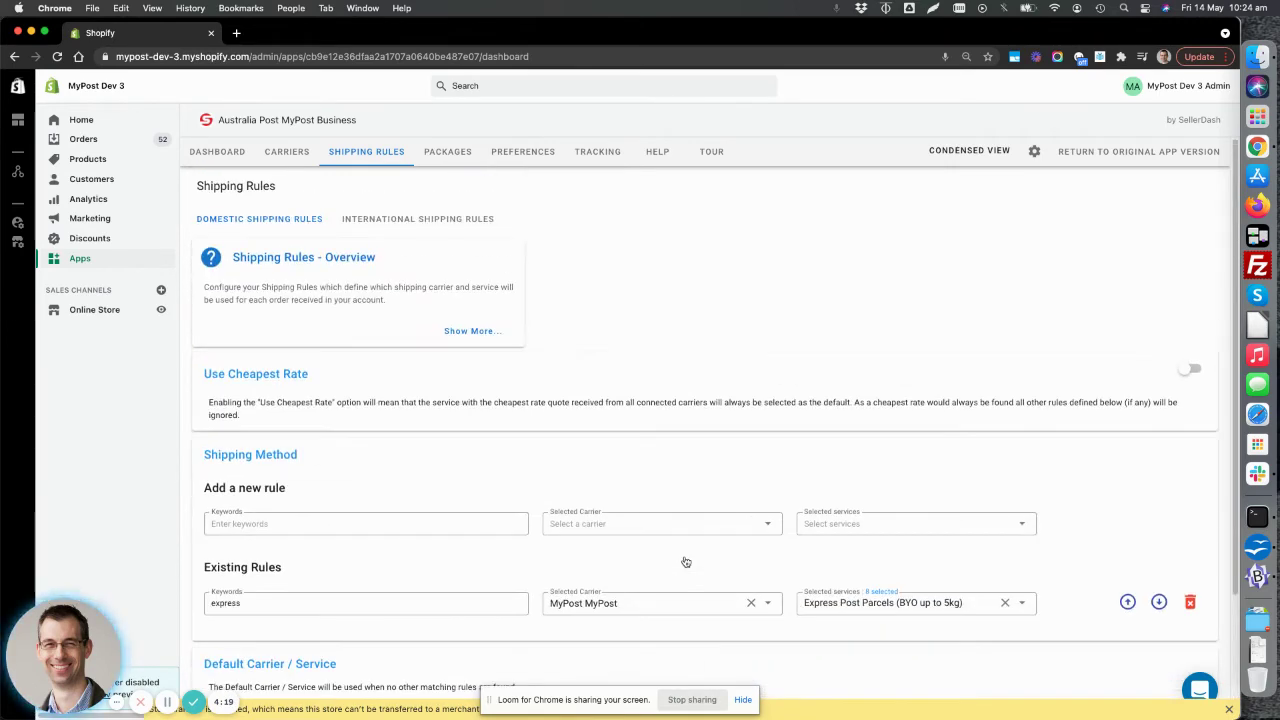
- View the defined packages, return to the dashboard and try to change the first selected order's package to Custom Packaging
{"action": "left_click", "coordinate": [449, 153]}
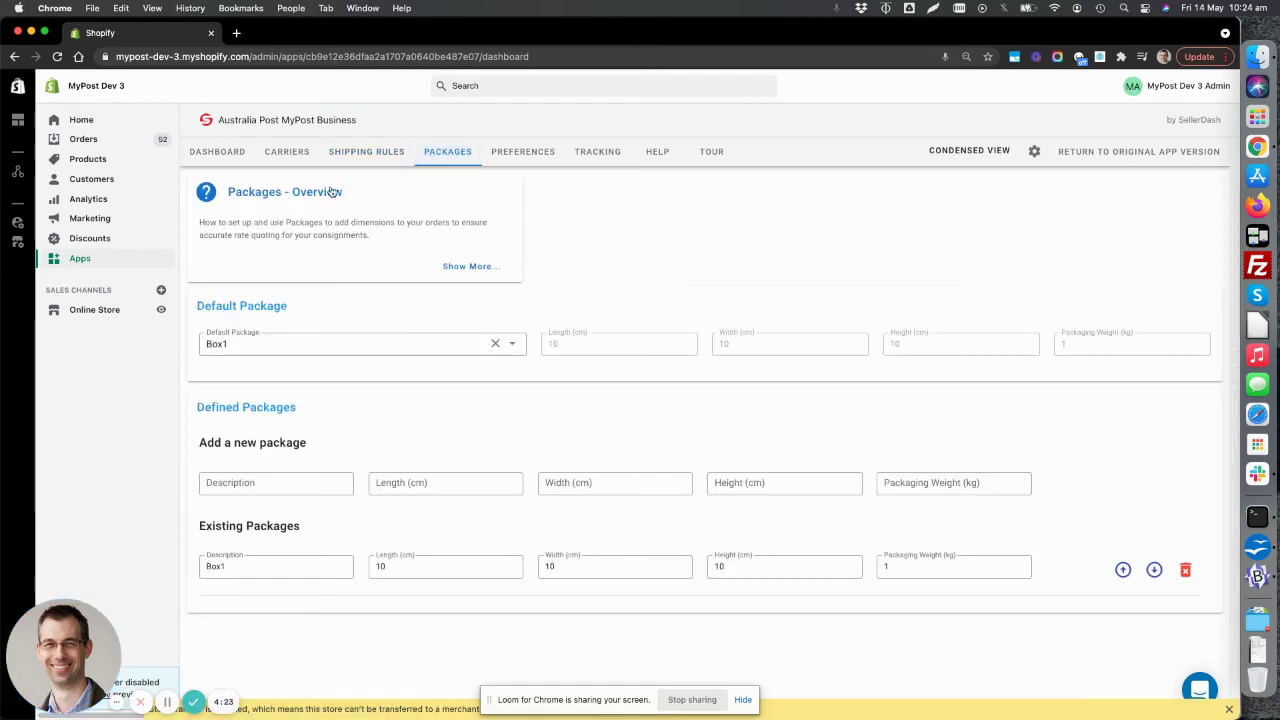
{"action": "left_click", "coordinate": [217, 152]}
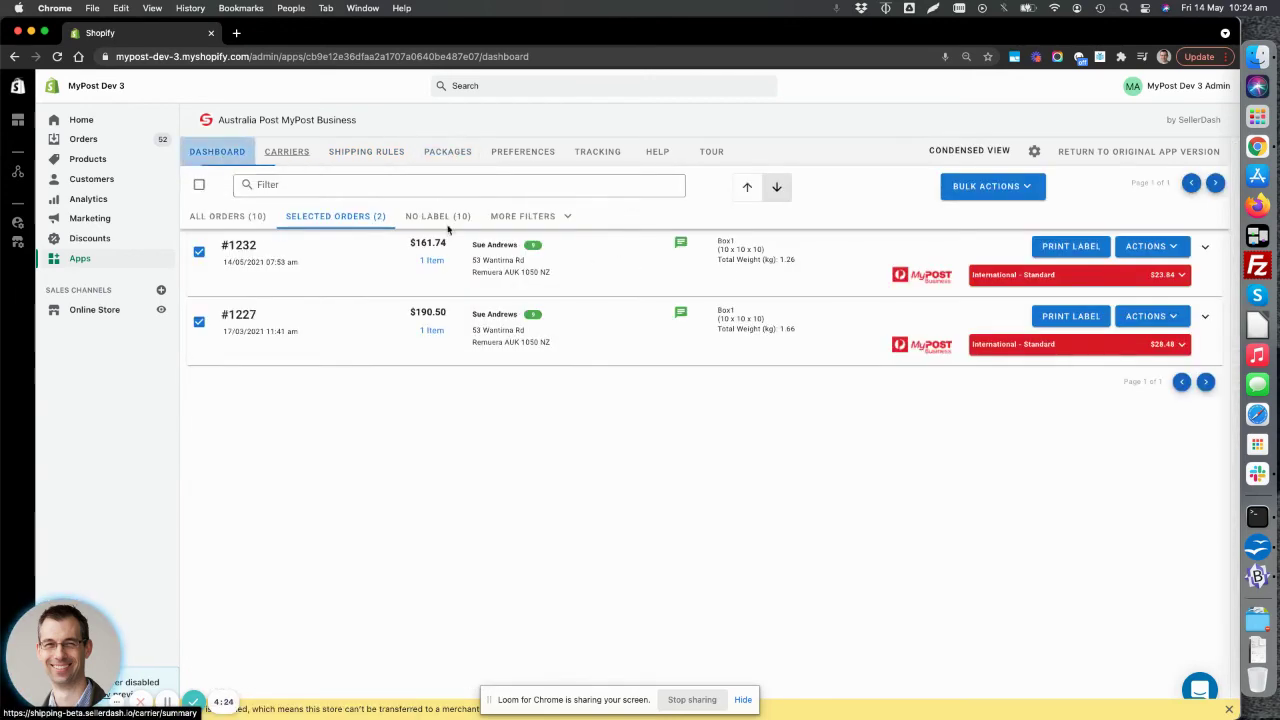
{"action": "left_click", "coordinate": [730, 256]}
{"action": "left_click", "coordinate": [835, 266]}
{"action": "scroll", "coordinate": [812, 387], "scroll_direction": "down", "scroll_amount": 1}
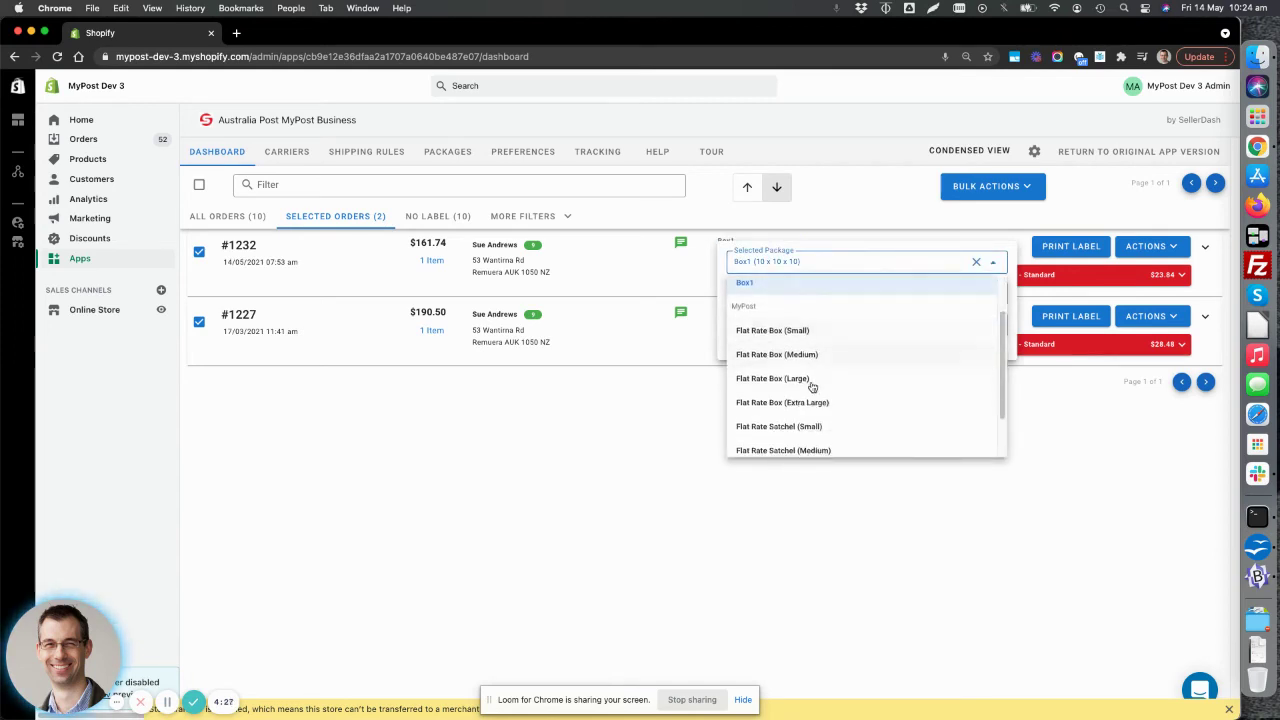
{"action": "scroll", "coordinate": [812, 387], "scroll_direction": "down", "scroll_amount": 1}
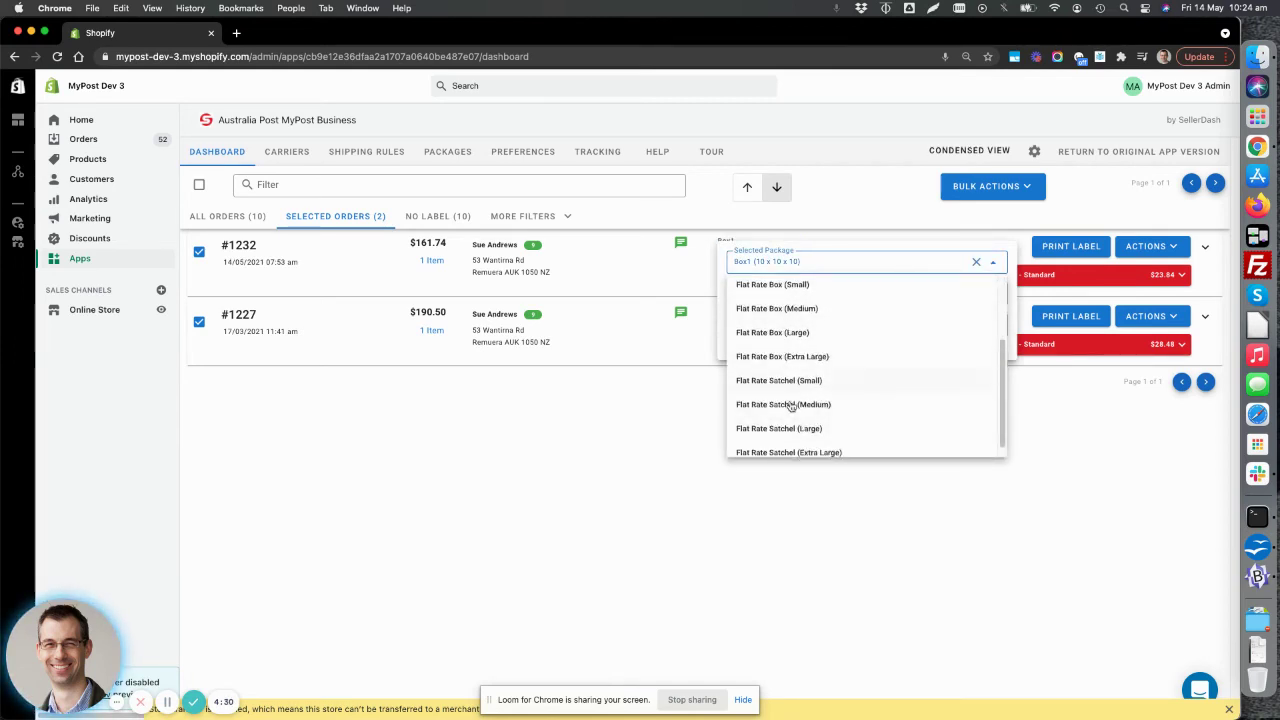
{"action": "scroll", "coordinate": [818, 371], "scroll_direction": "up", "scroll_amount": 2}
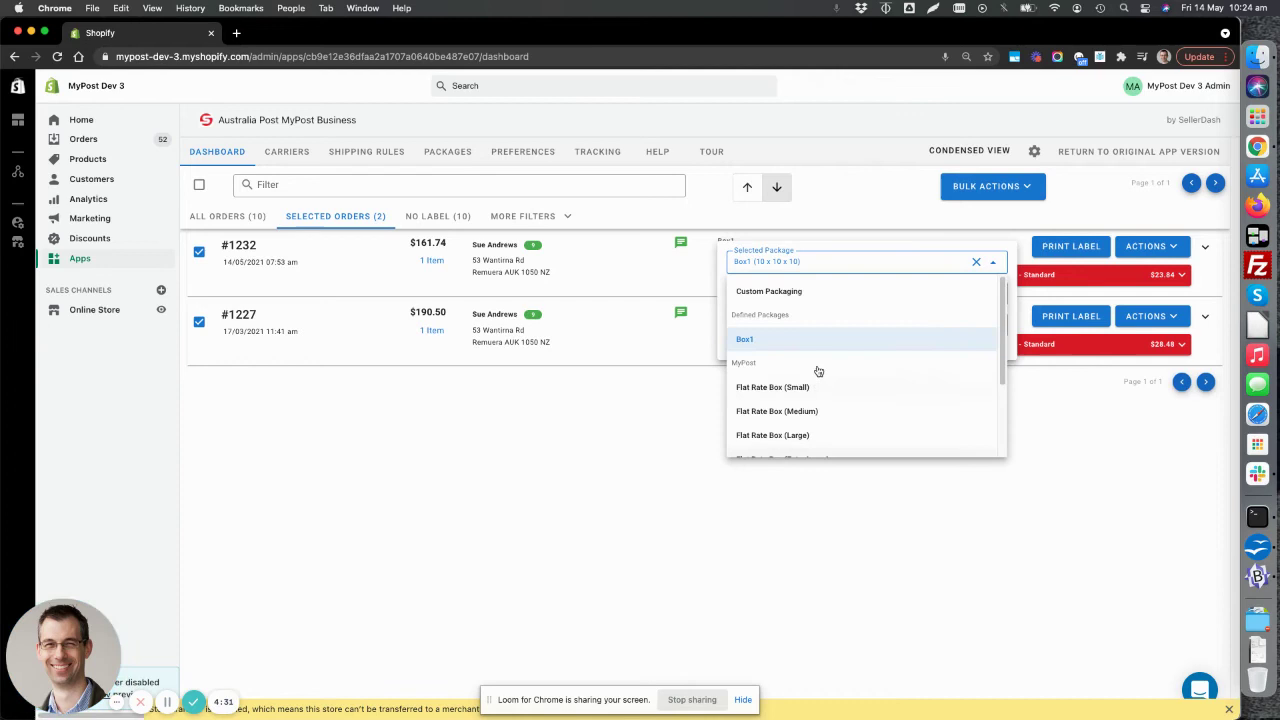
{"action": "left_click", "coordinate": [785, 292]}
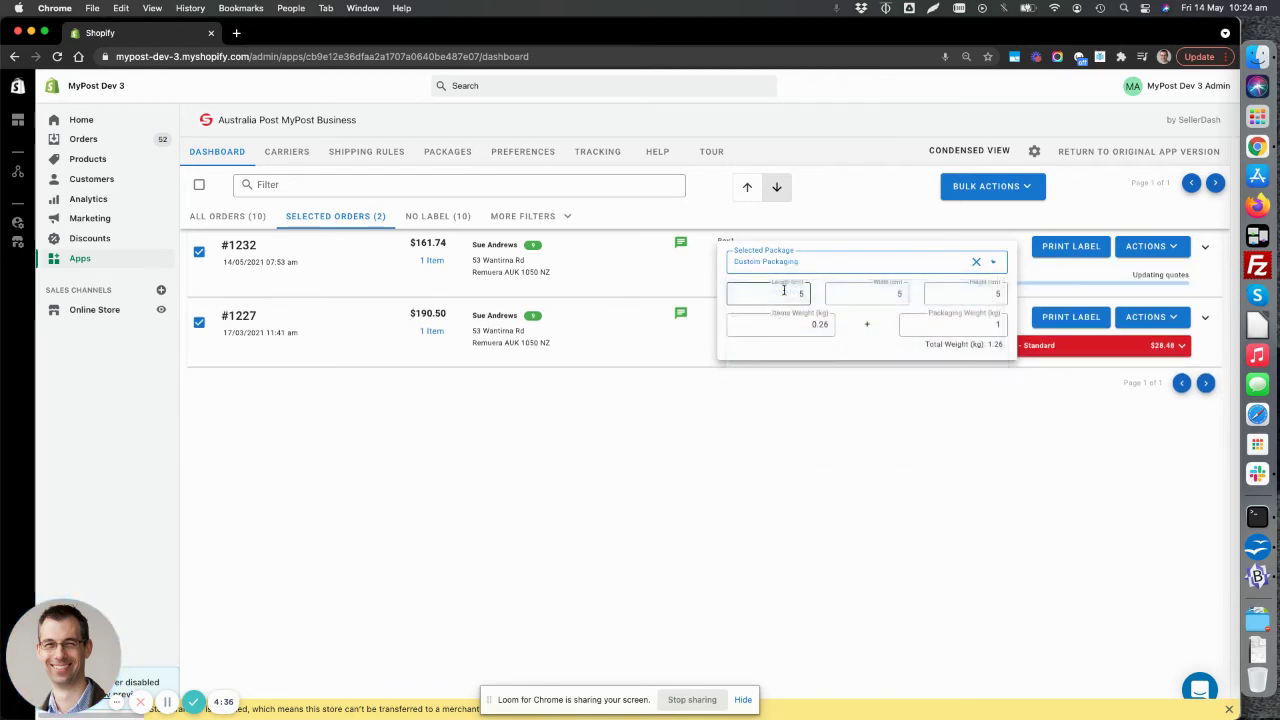
{"action": "left_click", "coordinate": [827, 450]}
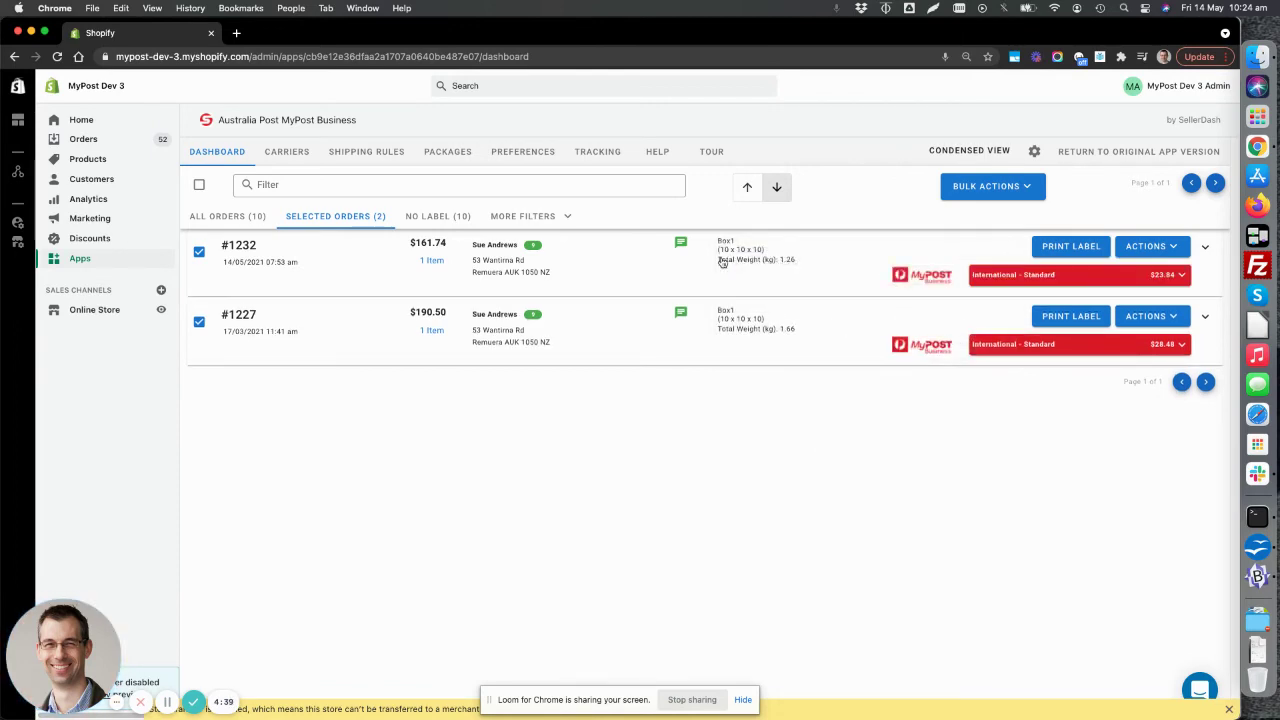
- Check the first selected order's shipping service options, choosing International - Standard, and revisit the package settings
{"action": "left_click", "coordinate": [1085, 275]}
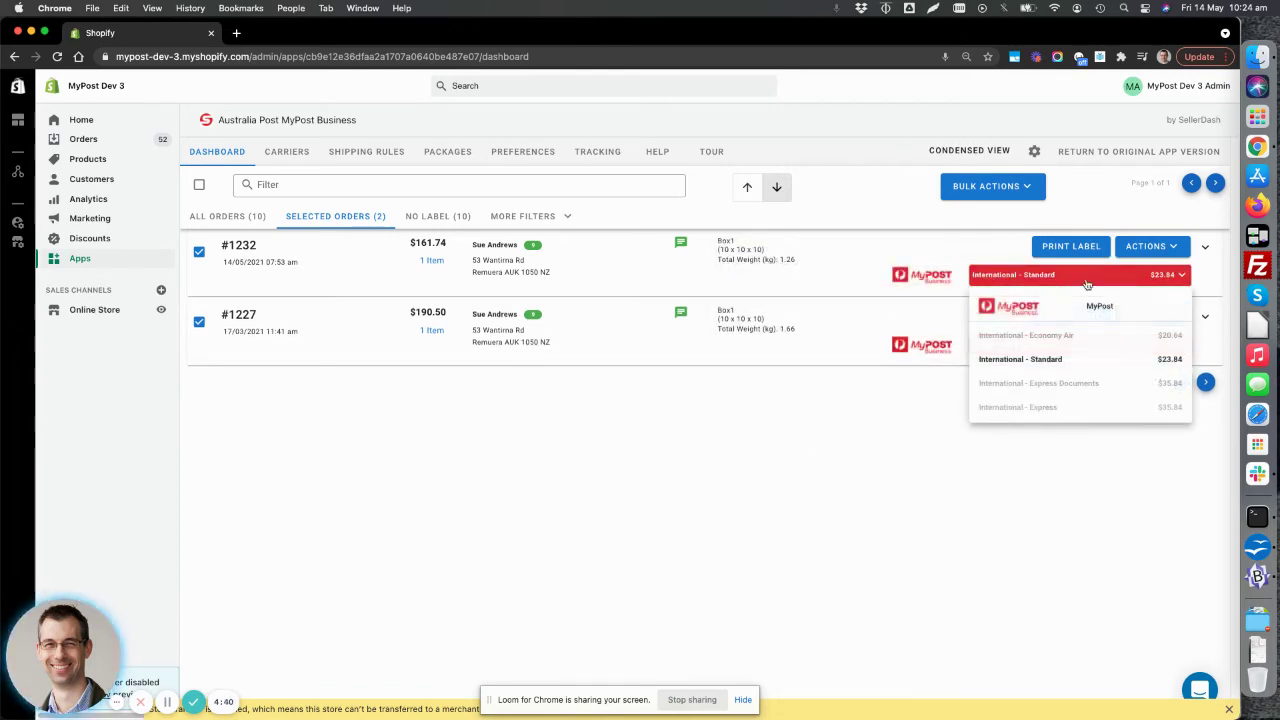
{"action": "left_click", "coordinate": [1043, 355]}
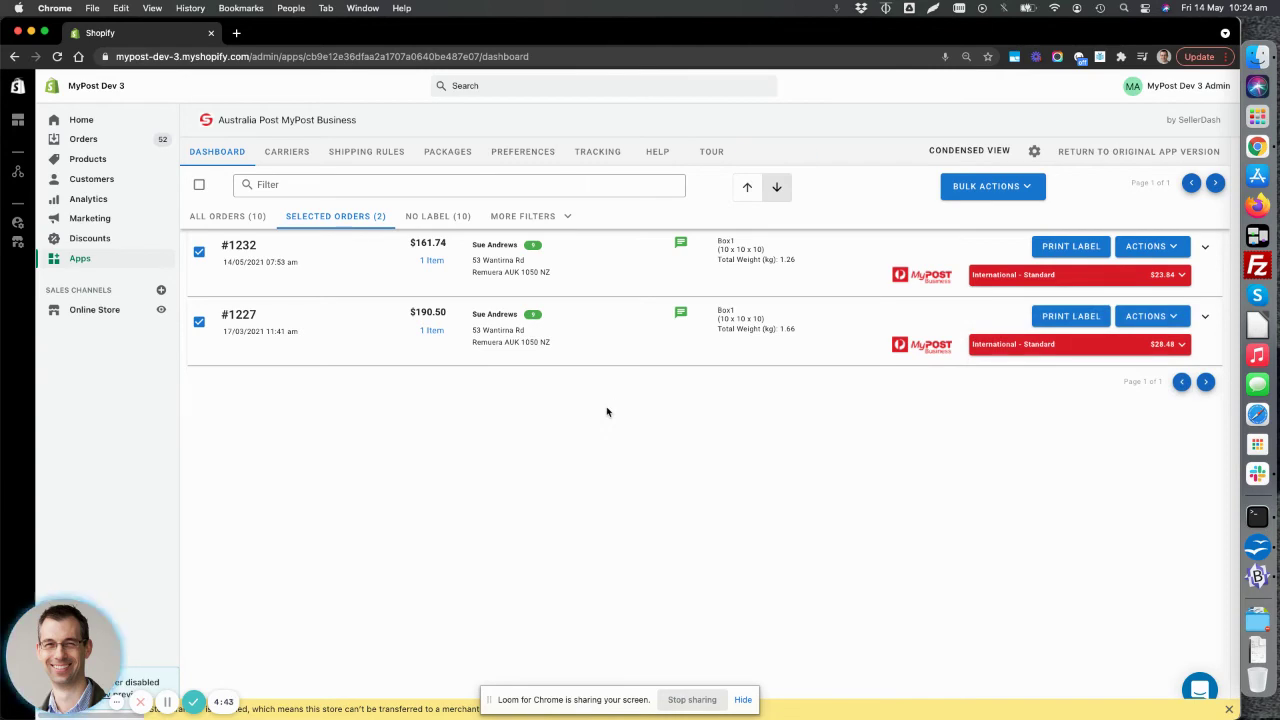
{"action": "left_click", "coordinate": [449, 152]}
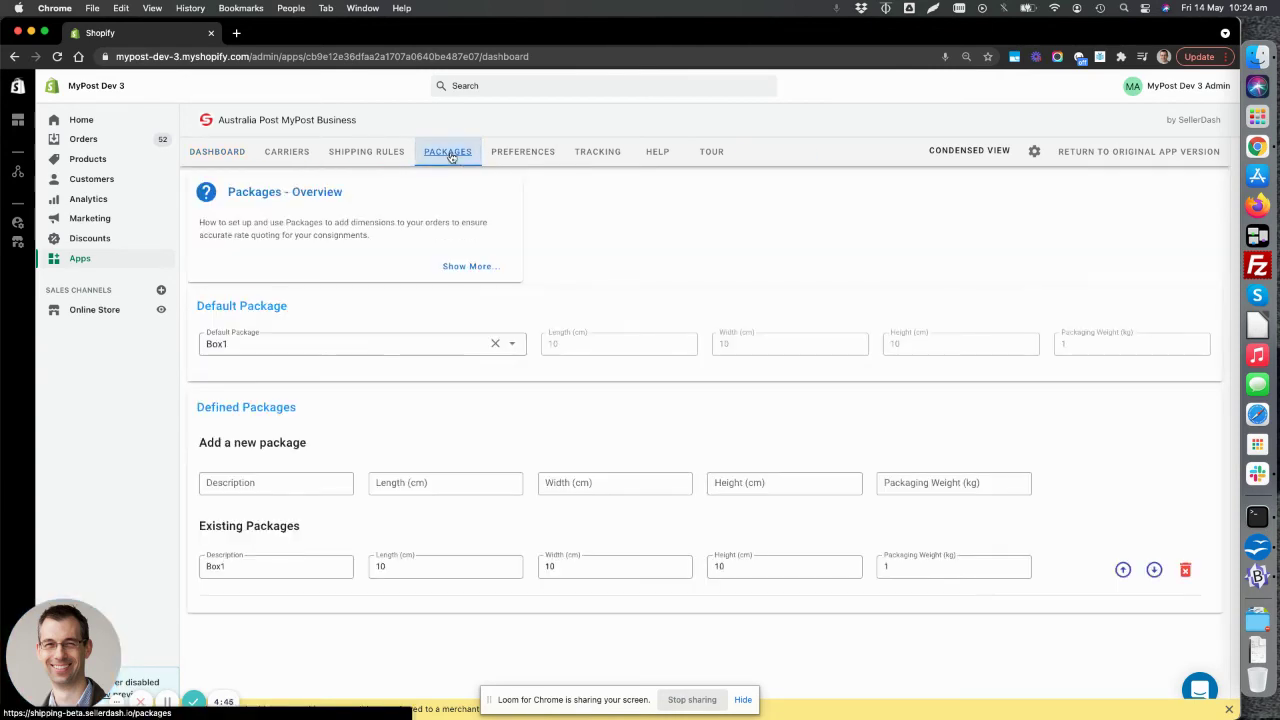
- Sort the MyPost tracking list by reference and expand the second shipment to examine its tracking events
{"action": "left_click", "coordinate": [598, 153]}
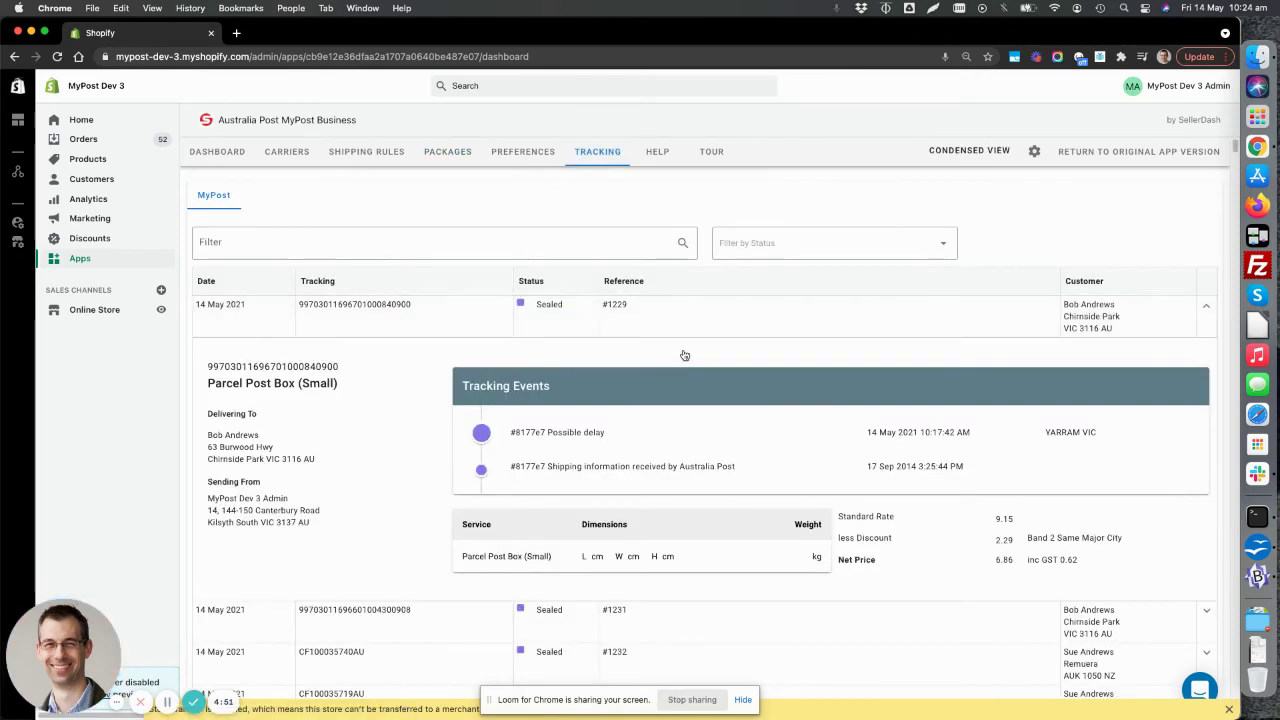
{"action": "left_click", "coordinate": [716, 292]}
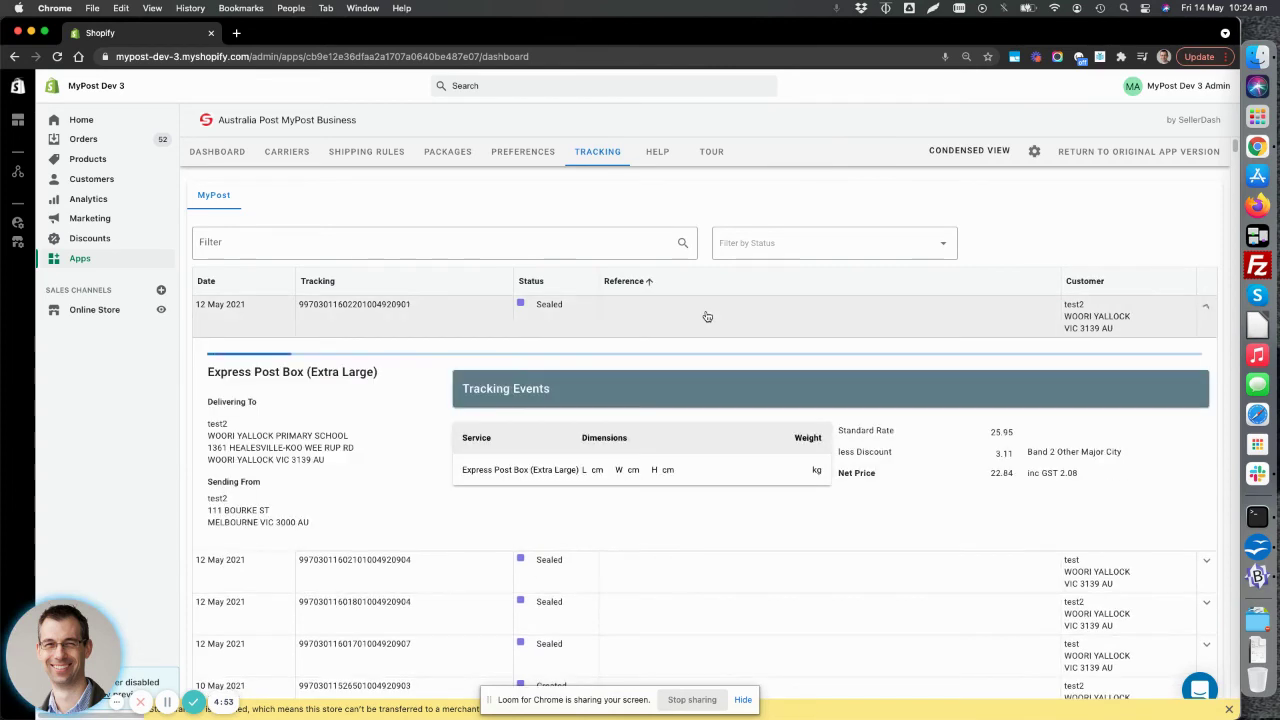
{"action": "left_click", "coordinate": [707, 317]}
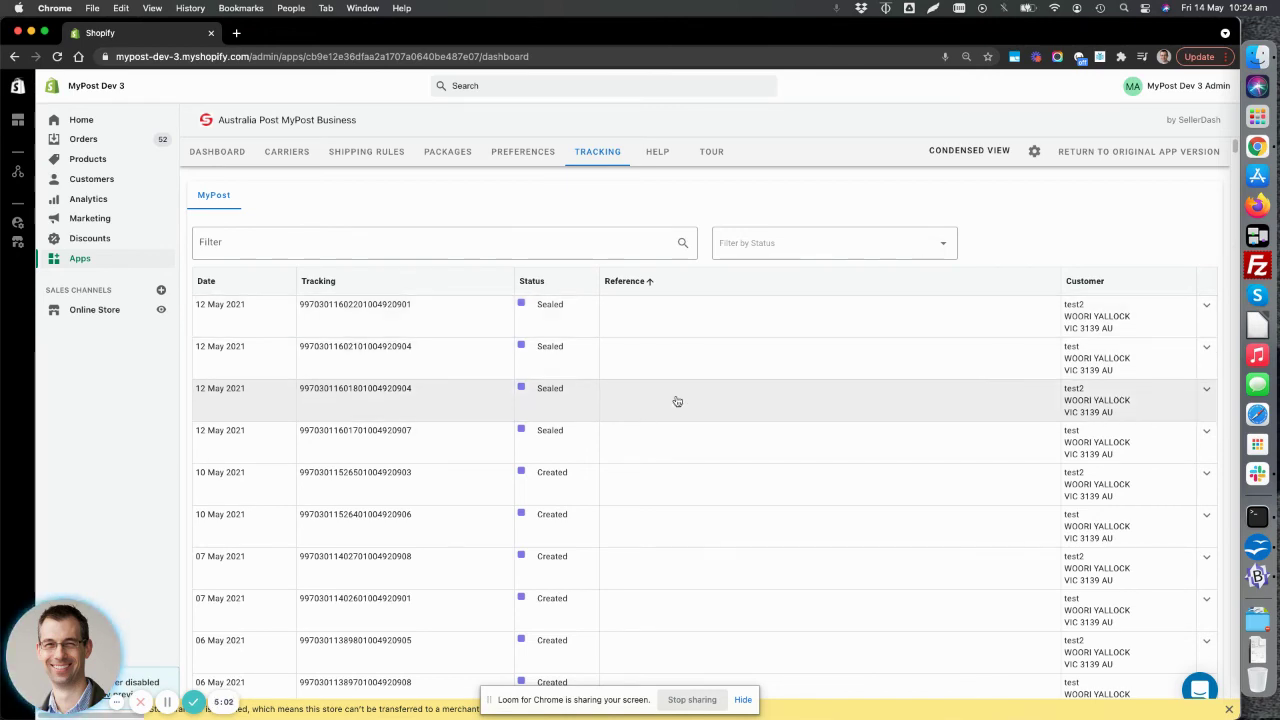
{"action": "left_click", "coordinate": [656, 356]}
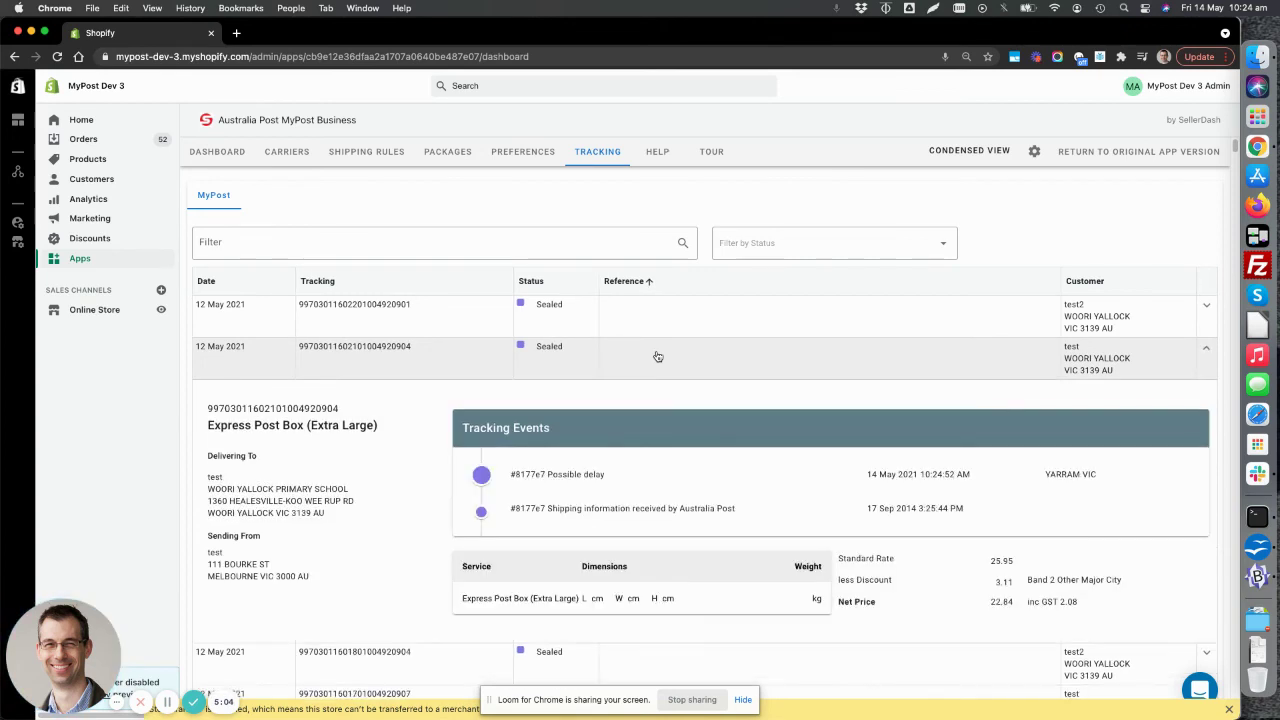
- Examine the status filter options of the tracking list and collapse the expanded shipment's details
{"action": "left_click", "coordinate": [814, 244]}
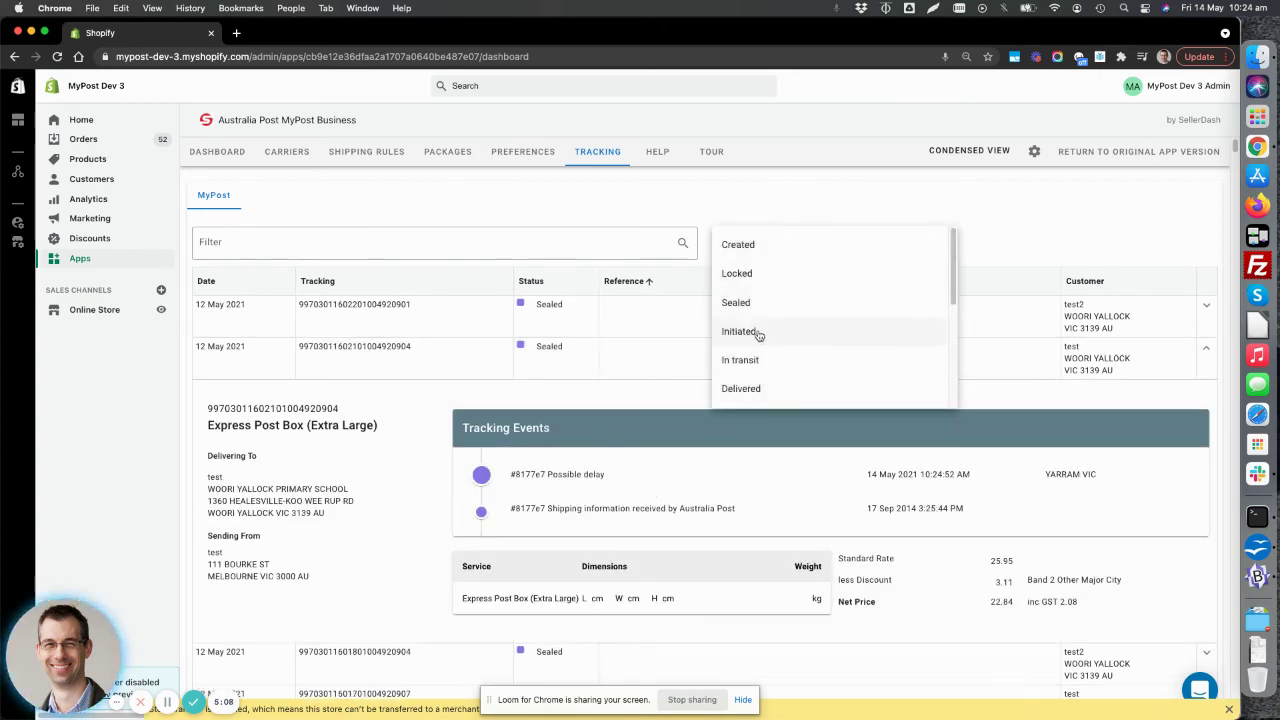
{"action": "left_click", "coordinate": [656, 202]}
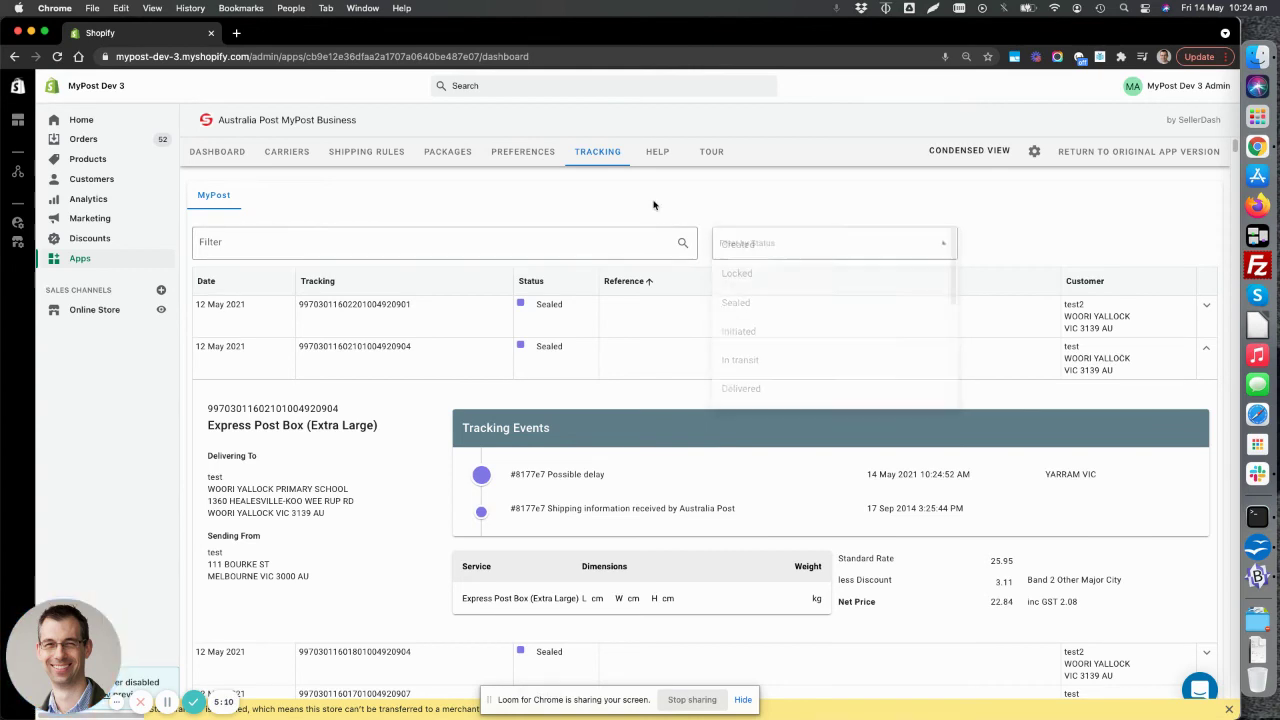
{"action": "left_click", "coordinate": [680, 366]}
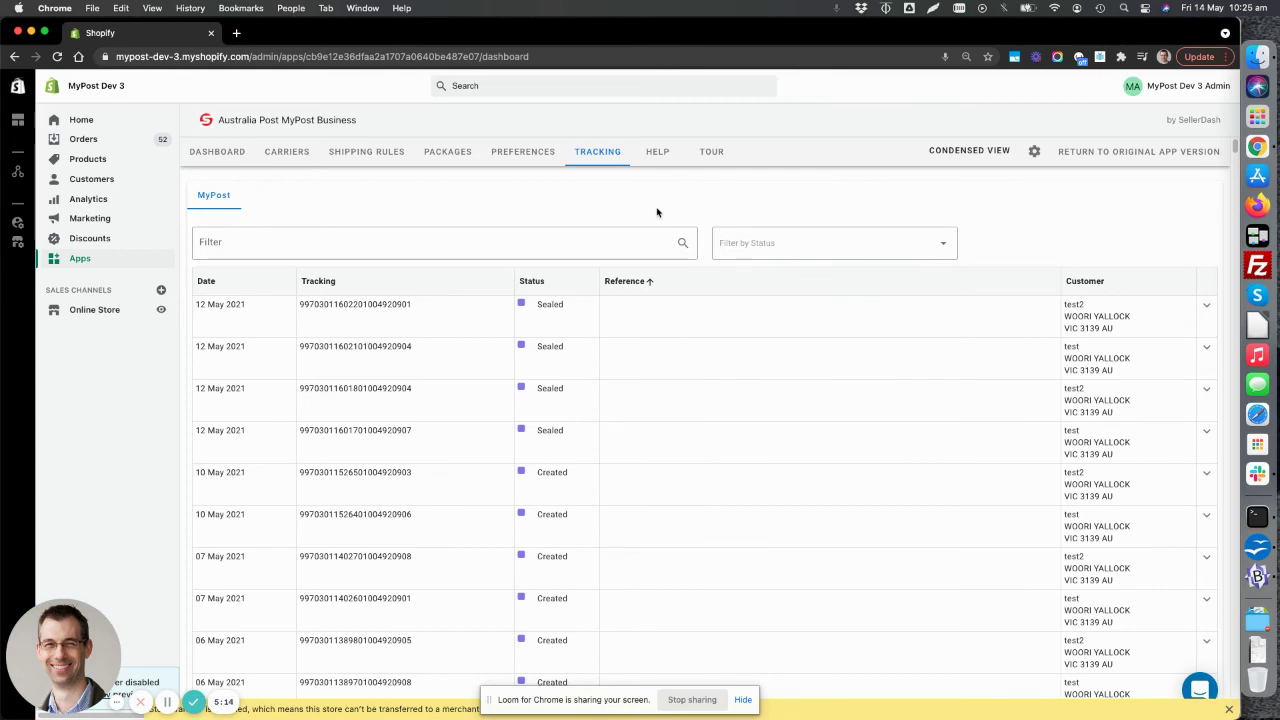
- Browse the help topics through to the frequently asked questions, and open and close the support chat
{"action": "left_click", "coordinate": [655, 153]}
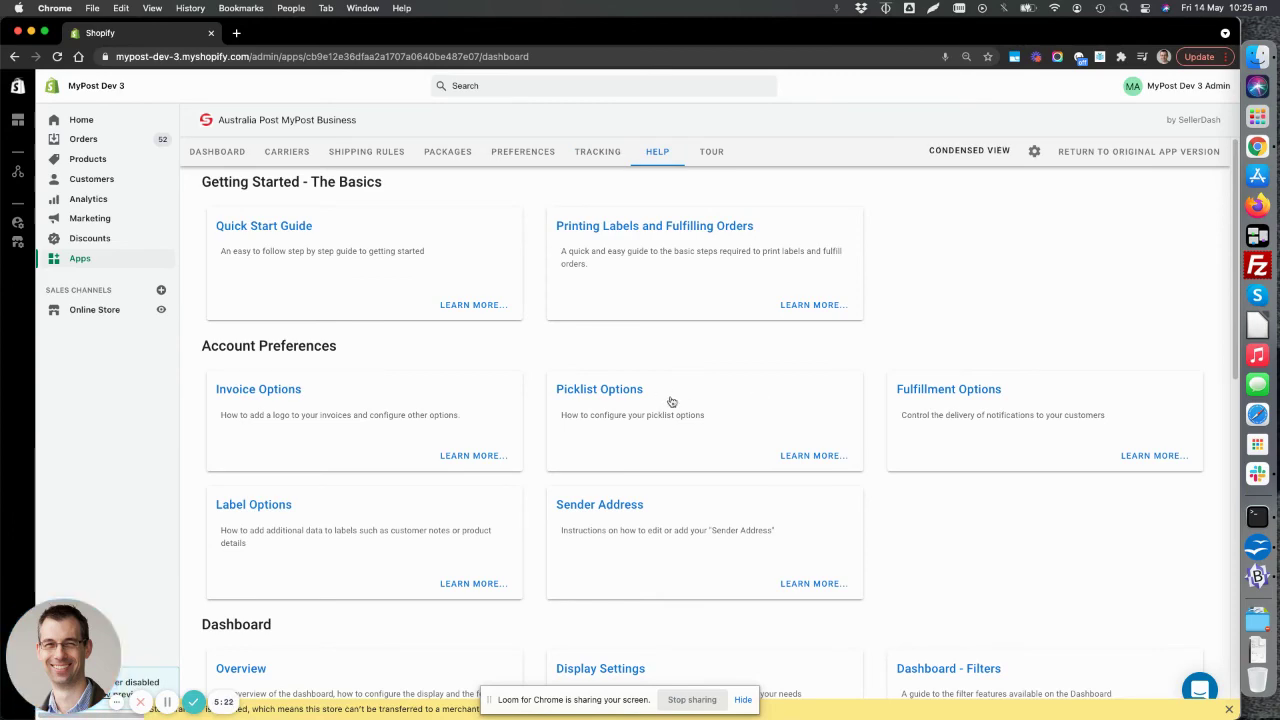
{"action": "scroll", "coordinate": [756, 379], "scroll_direction": "down", "scroll_amount": 1}
{"action": "scroll", "coordinate": [756, 379], "scroll_direction": "down", "scroll_amount": 5}
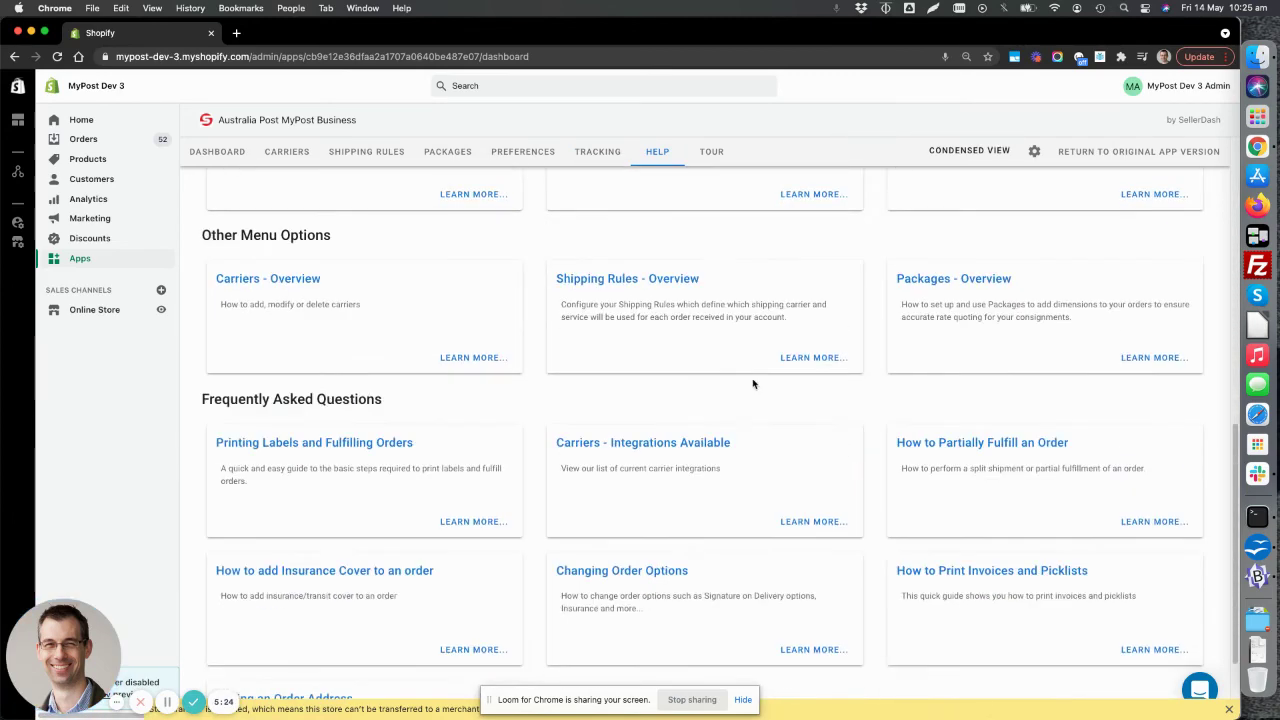
{"action": "scroll", "coordinate": [752, 380], "scroll_direction": "up", "scroll_amount": 6}
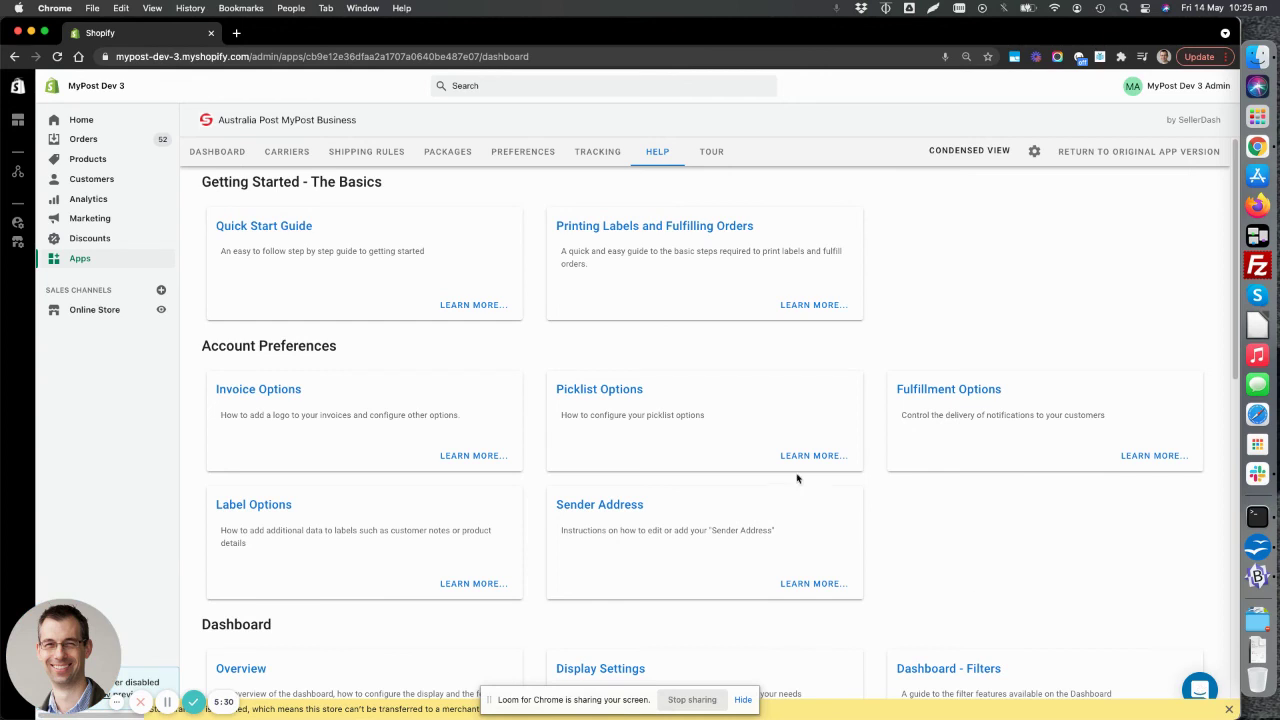
{"action": "left_click", "coordinate": [1201, 686]}
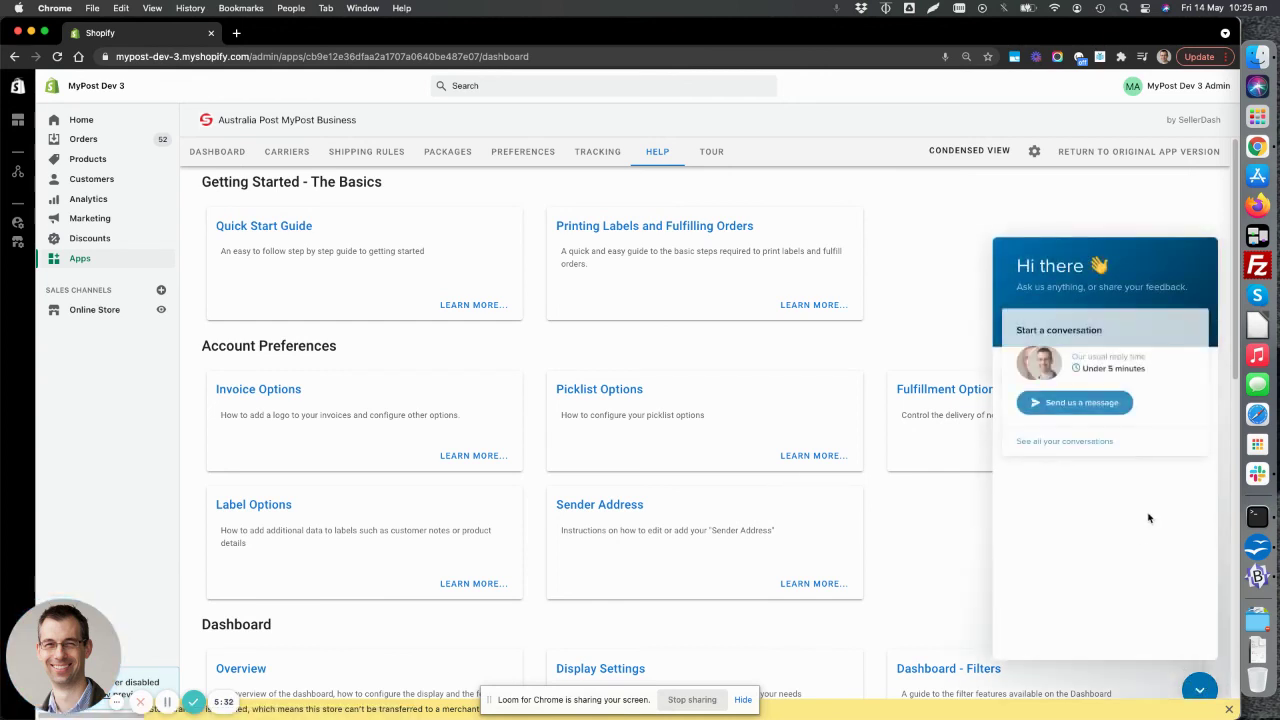
{"action": "left_click", "coordinate": [1201, 689]}
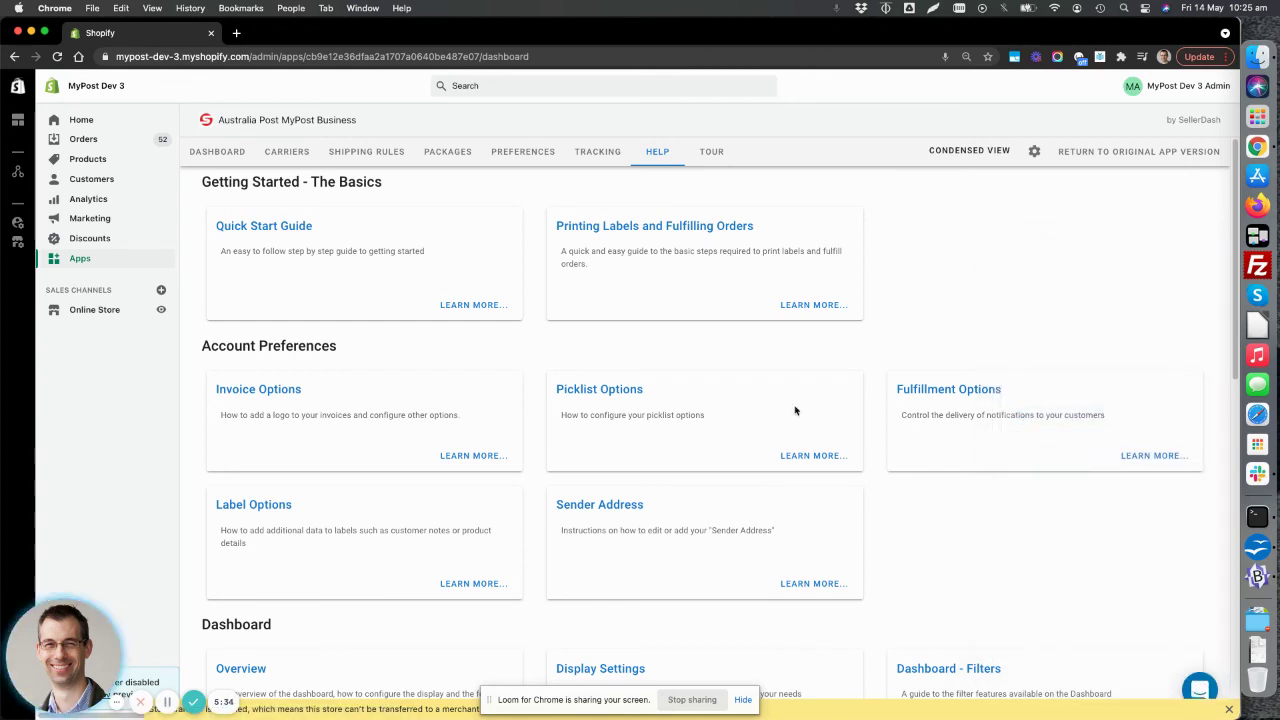
- Return to the dashboard, deselect both orders, show all orders and look through the list
{"action": "left_click", "coordinate": [214, 154]}
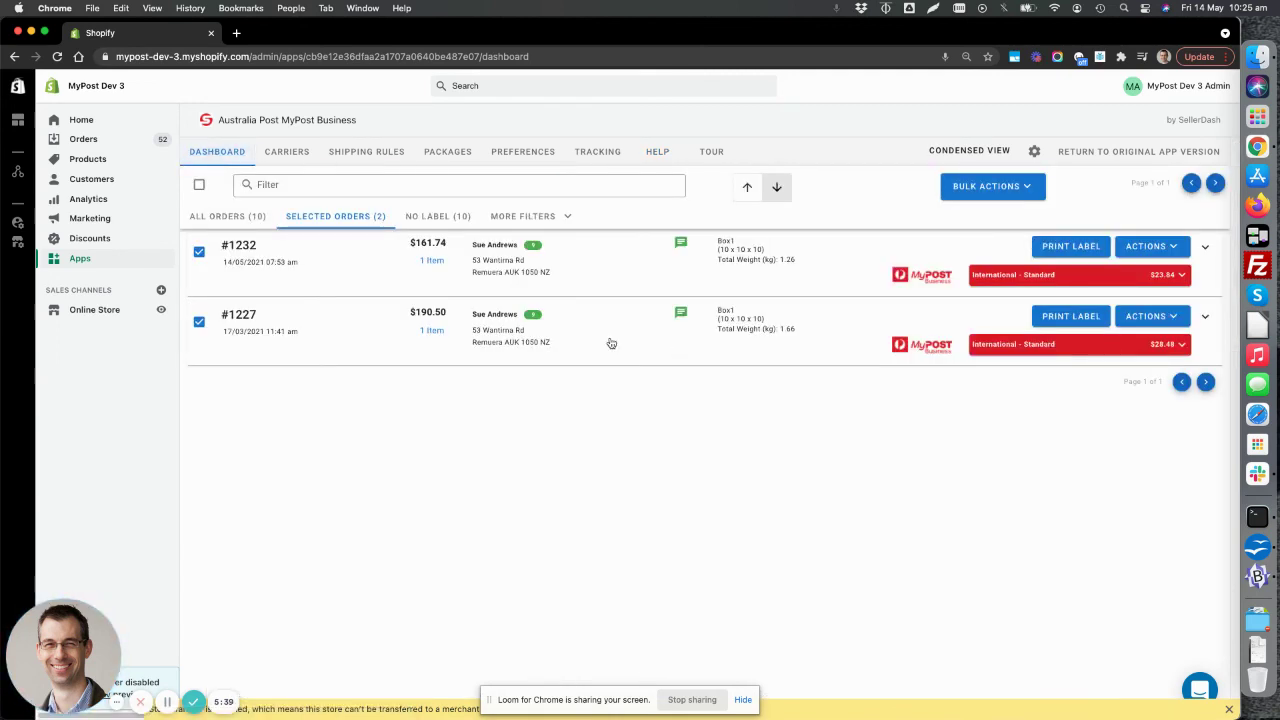
{"action": "left_click", "coordinate": [203, 190]}
{"action": "left_click", "coordinate": [224, 216]}
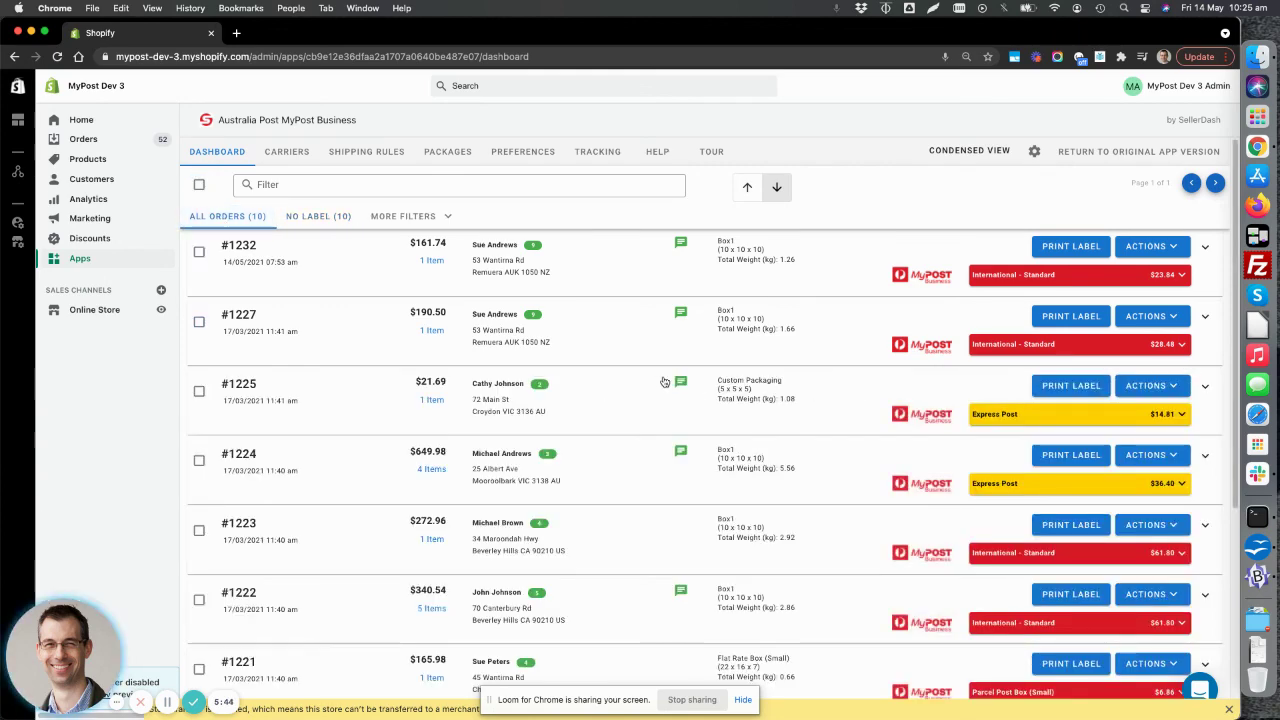
{"action": "scroll", "coordinate": [664, 382], "scroll_direction": "down", "scroll_amount": 5}
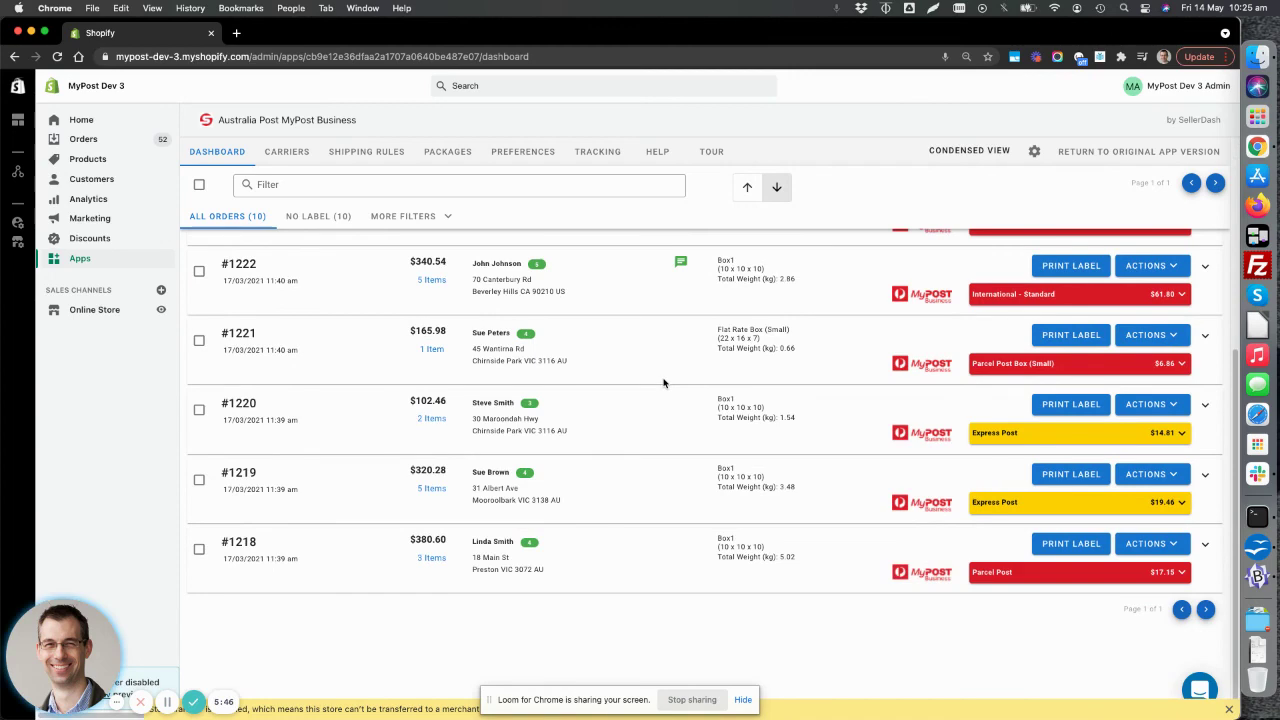
{"action": "scroll", "coordinate": [664, 382], "scroll_direction": "up", "scroll_amount": 5}
{"action": "scroll", "coordinate": [663, 384], "scroll_direction": "down", "scroll_amount": 5}
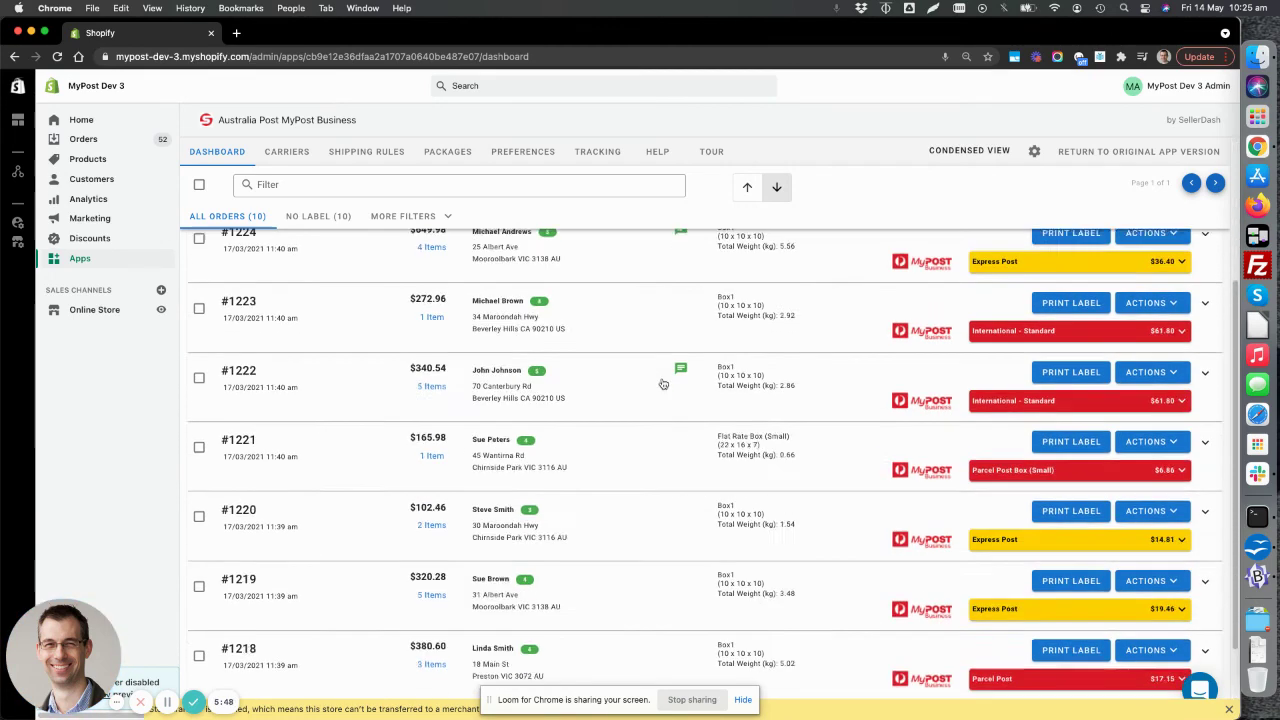
{"action": "scroll", "coordinate": [662, 382], "scroll_direction": "up", "scroll_amount": 5}
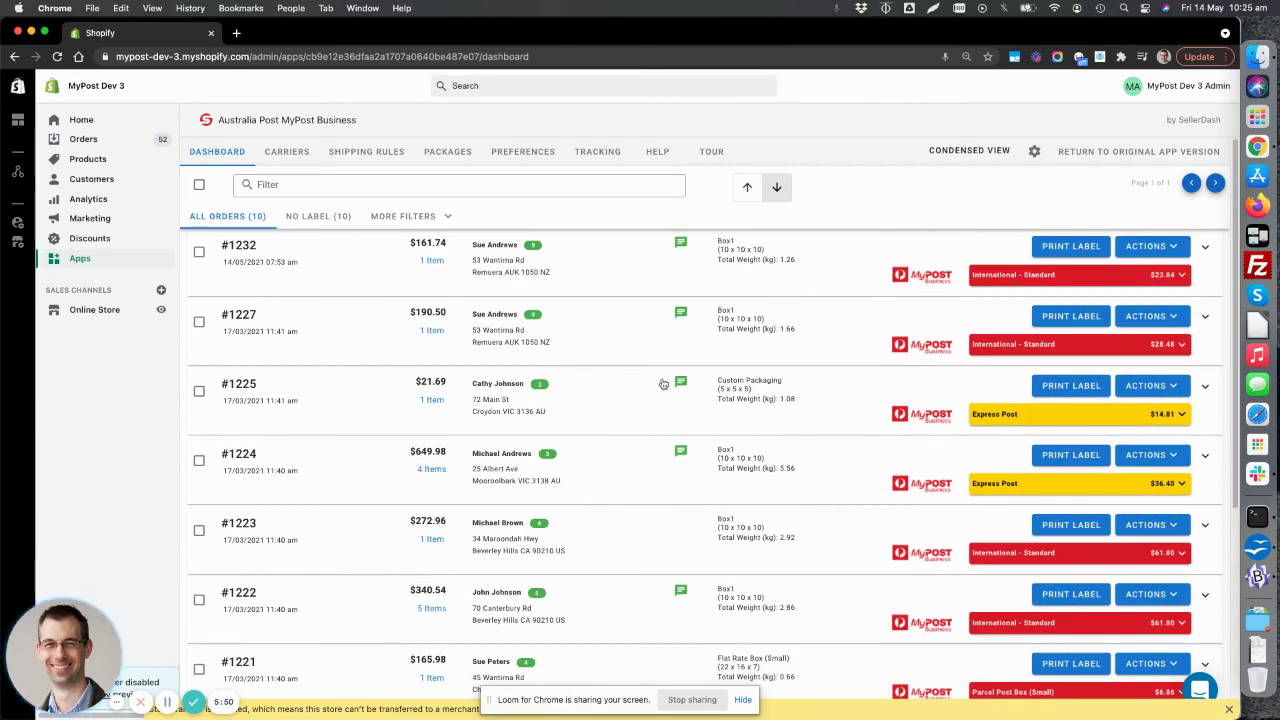